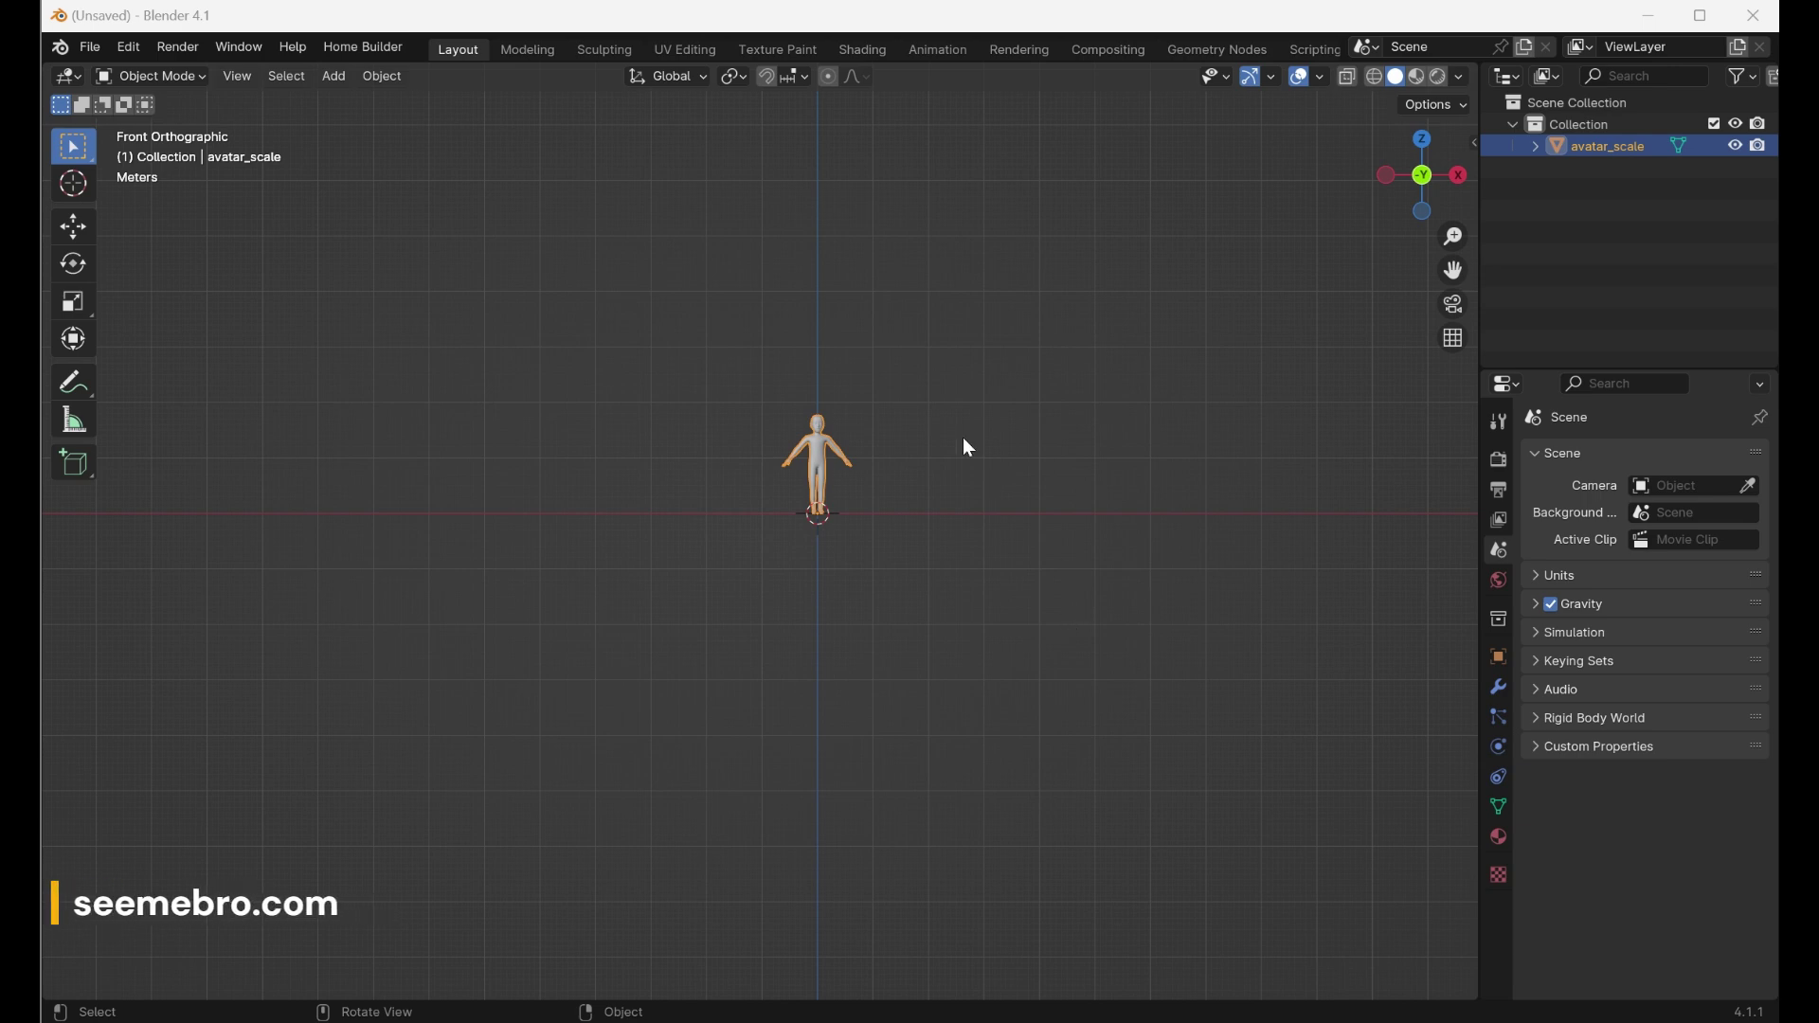
Step: Import the logo PNG 'Untitled design (80)' as an image plane beside the avatar
scroll(962, 445, up, 5)
click(87, 46)
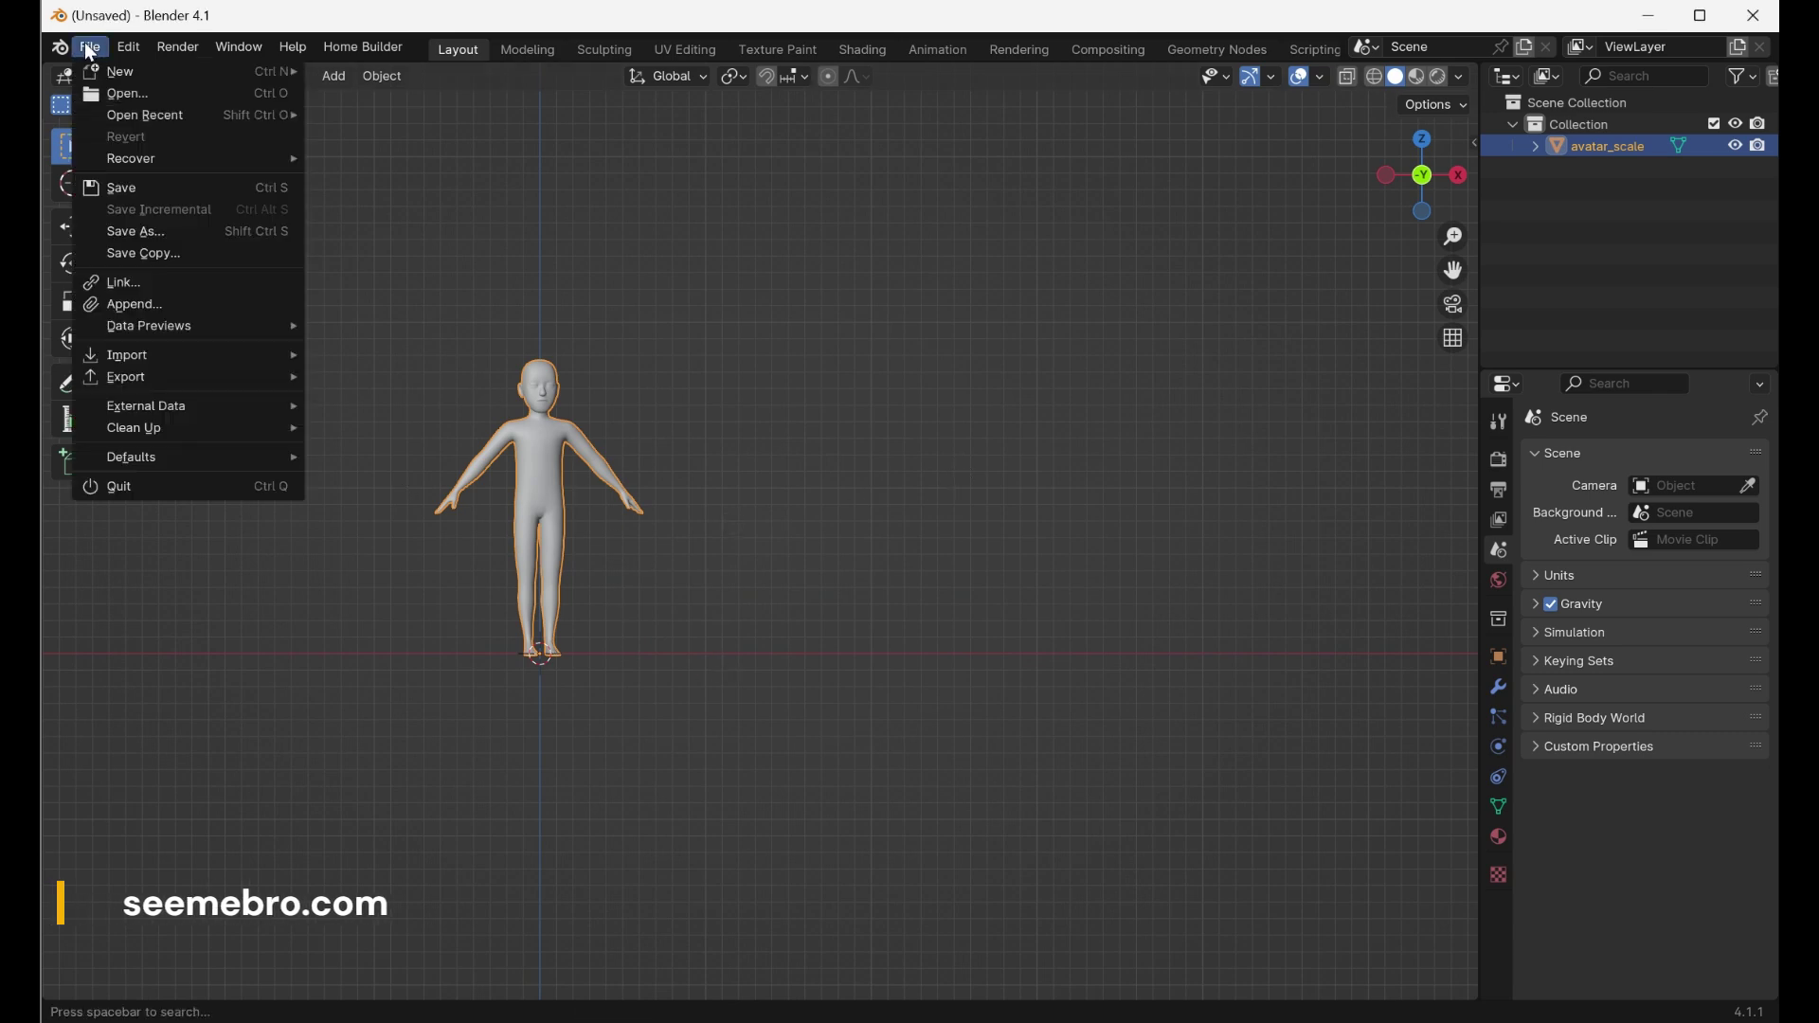
mouse_move(261, 360)
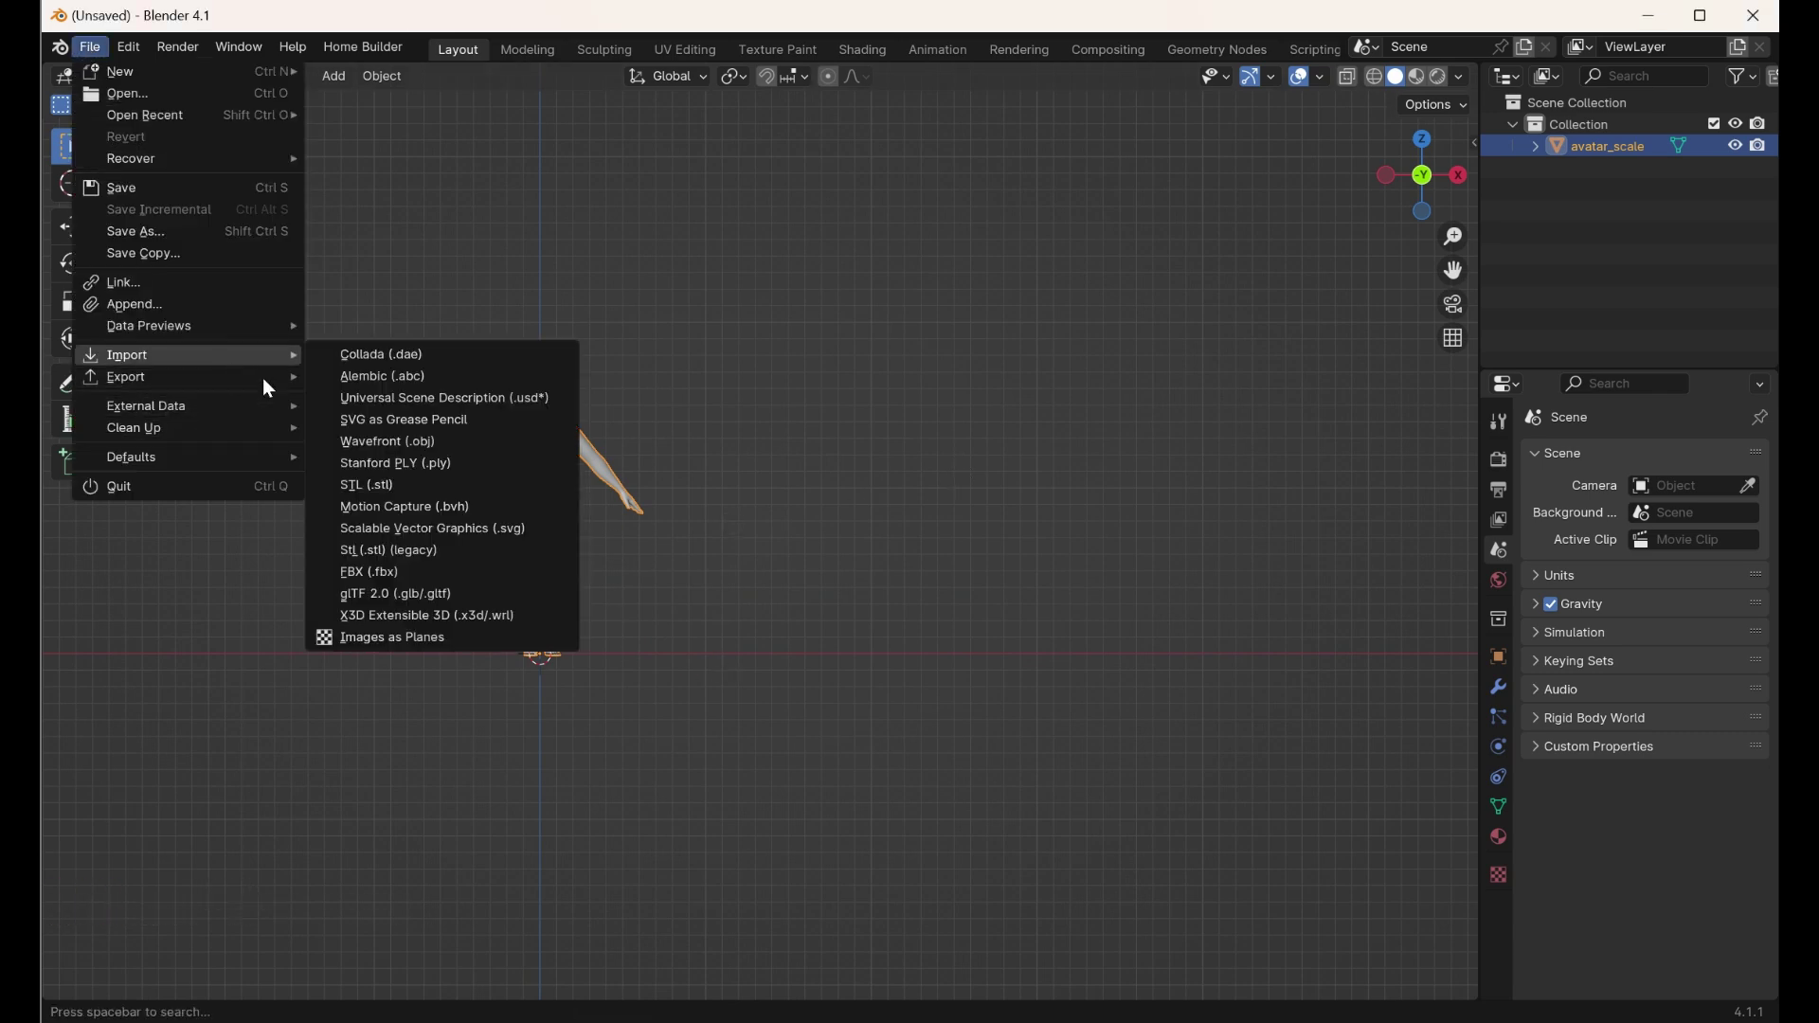
click(453, 639)
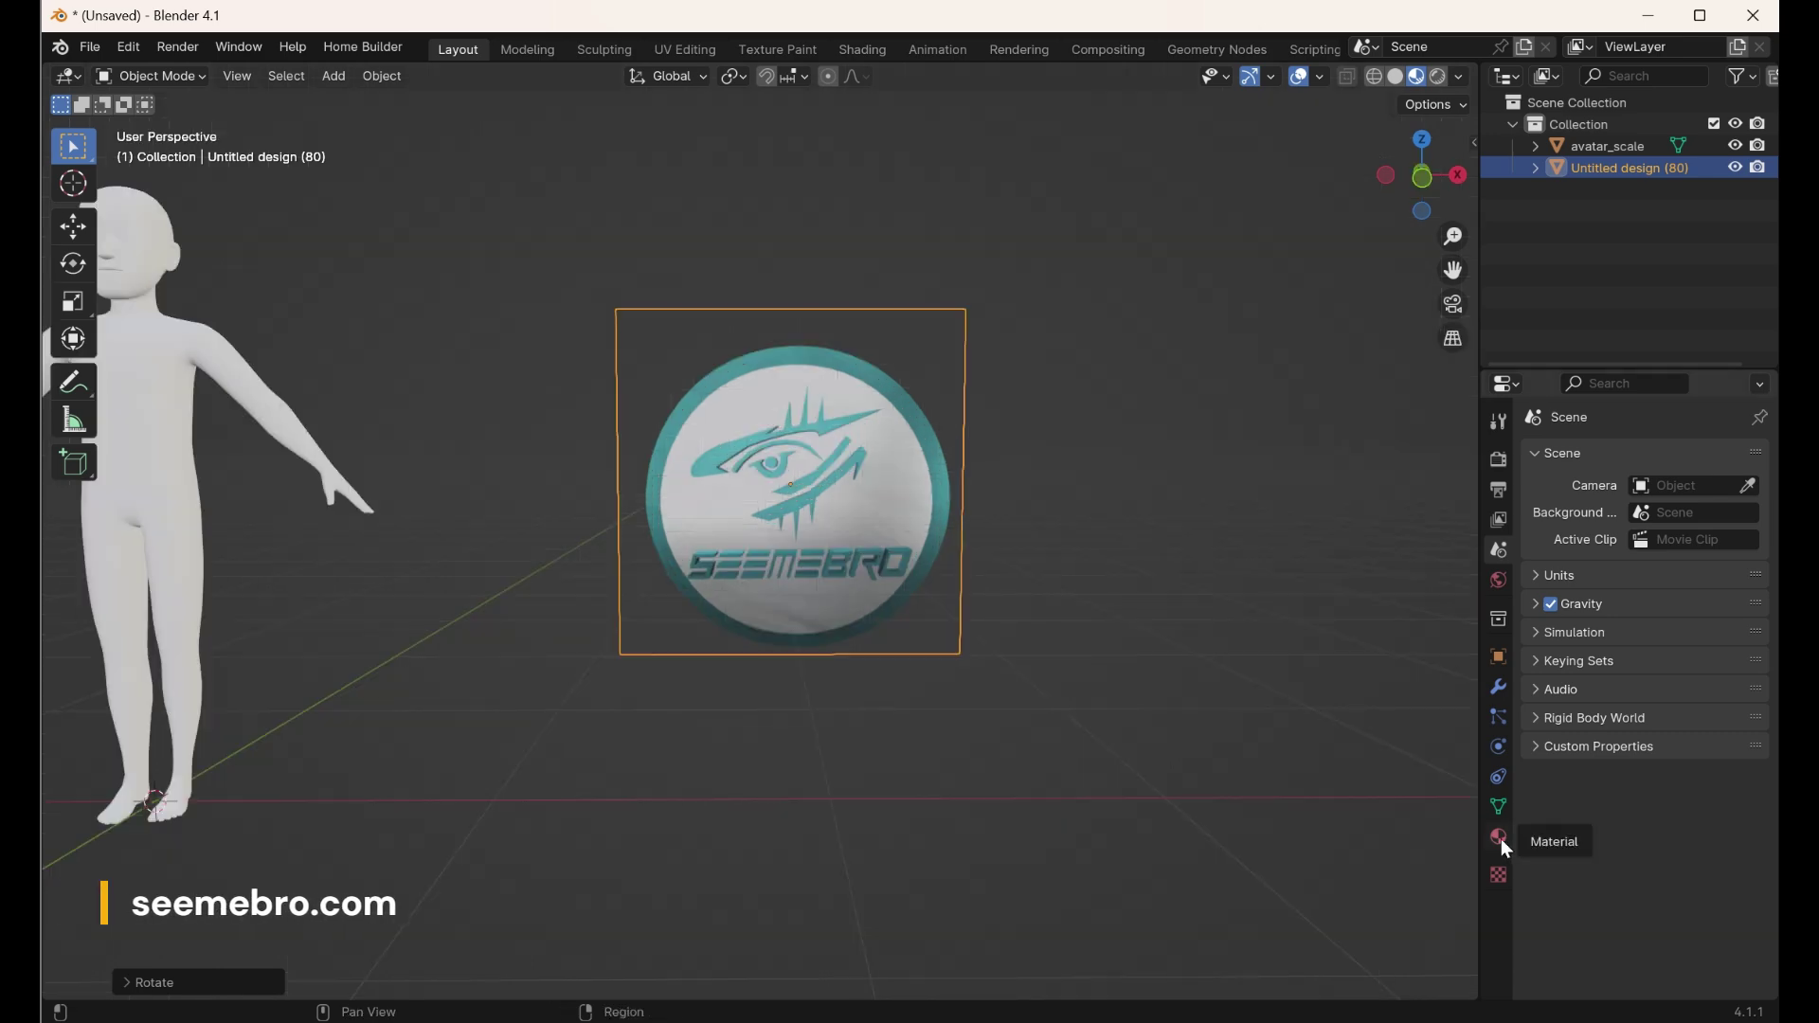
Step: Rename the logo plane's material from logo to mylogo_Masked and widen the Properties editor
click(1501, 840)
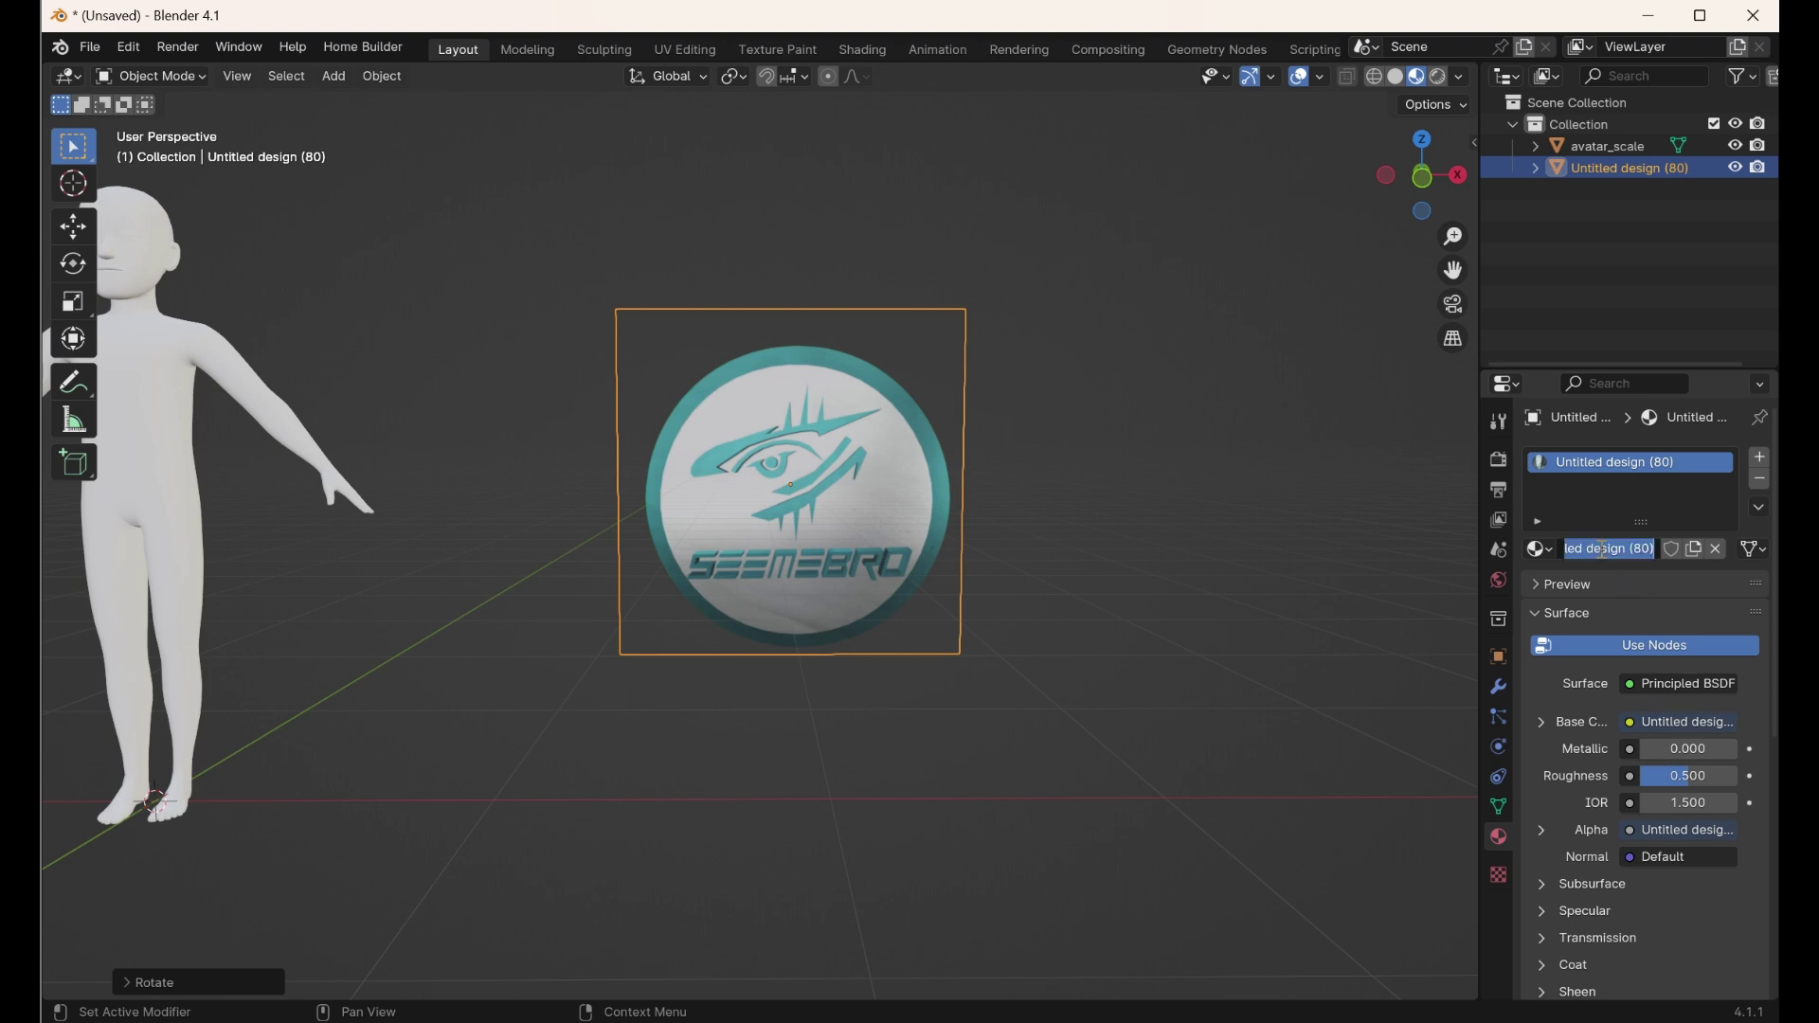
text(logo)
key(BackSpace)
key(BackSpace)
key(BackSpace)
key(BackSpace)
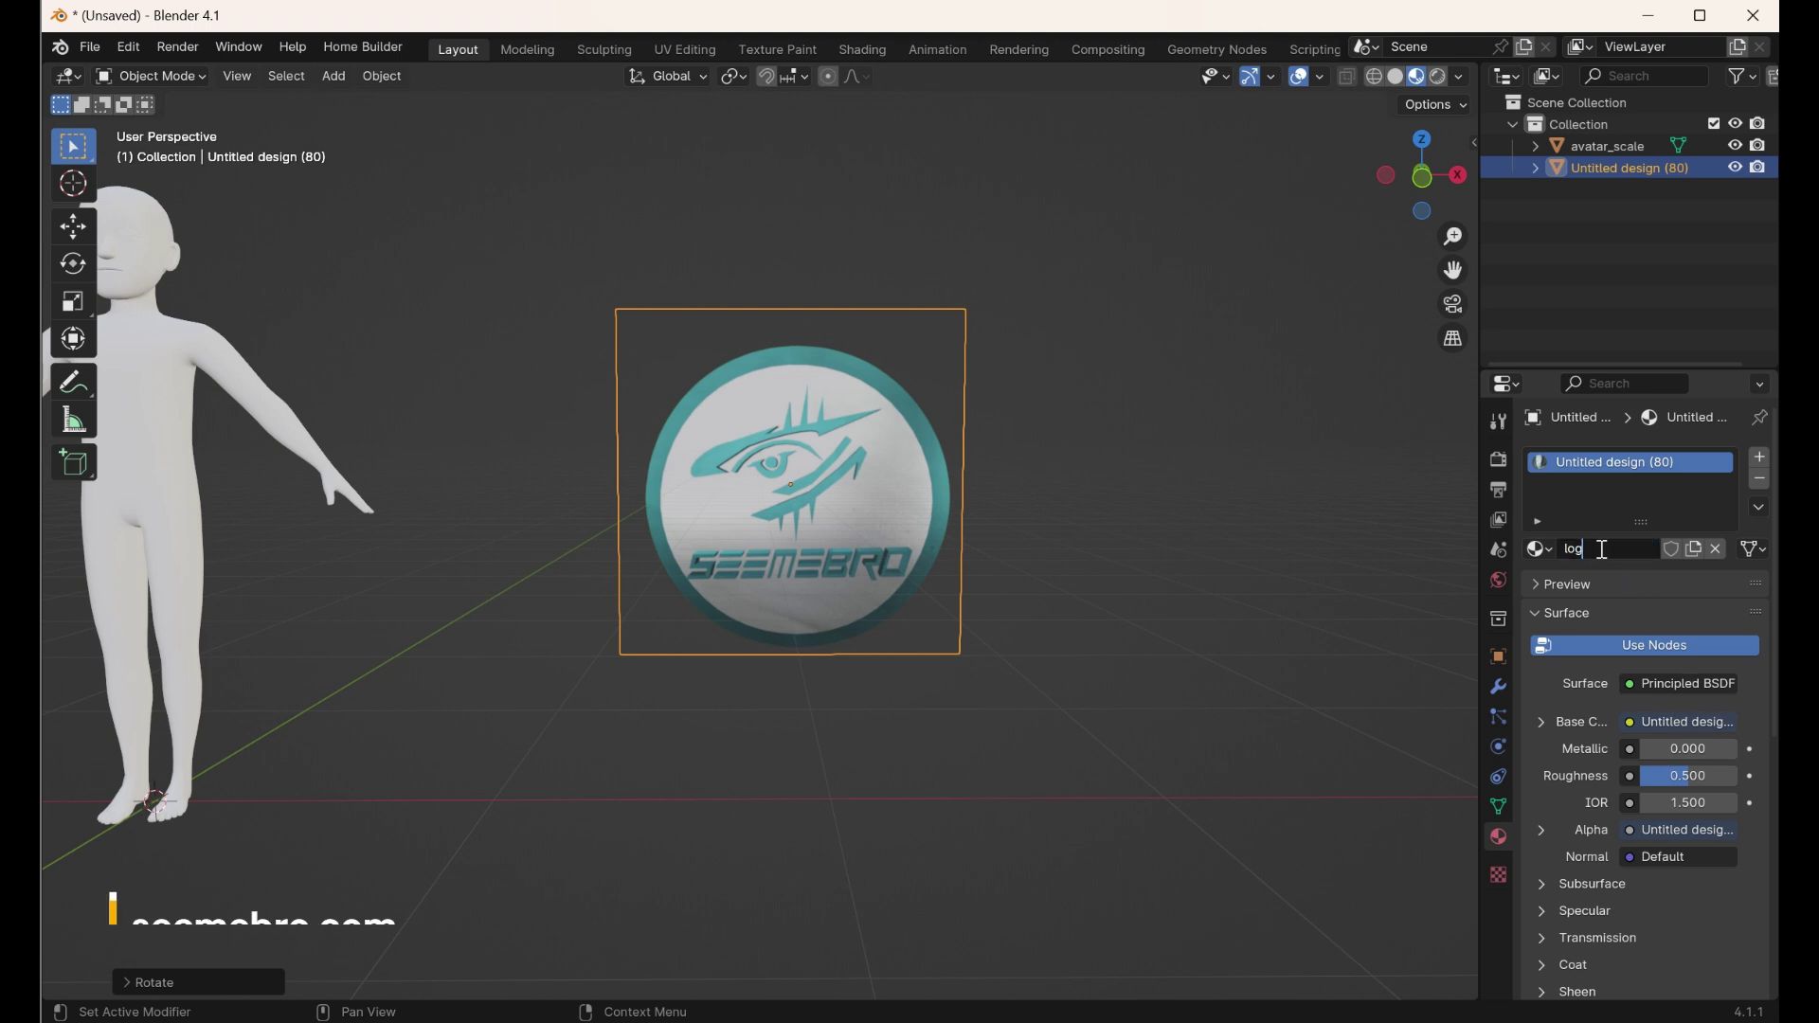
text(my)
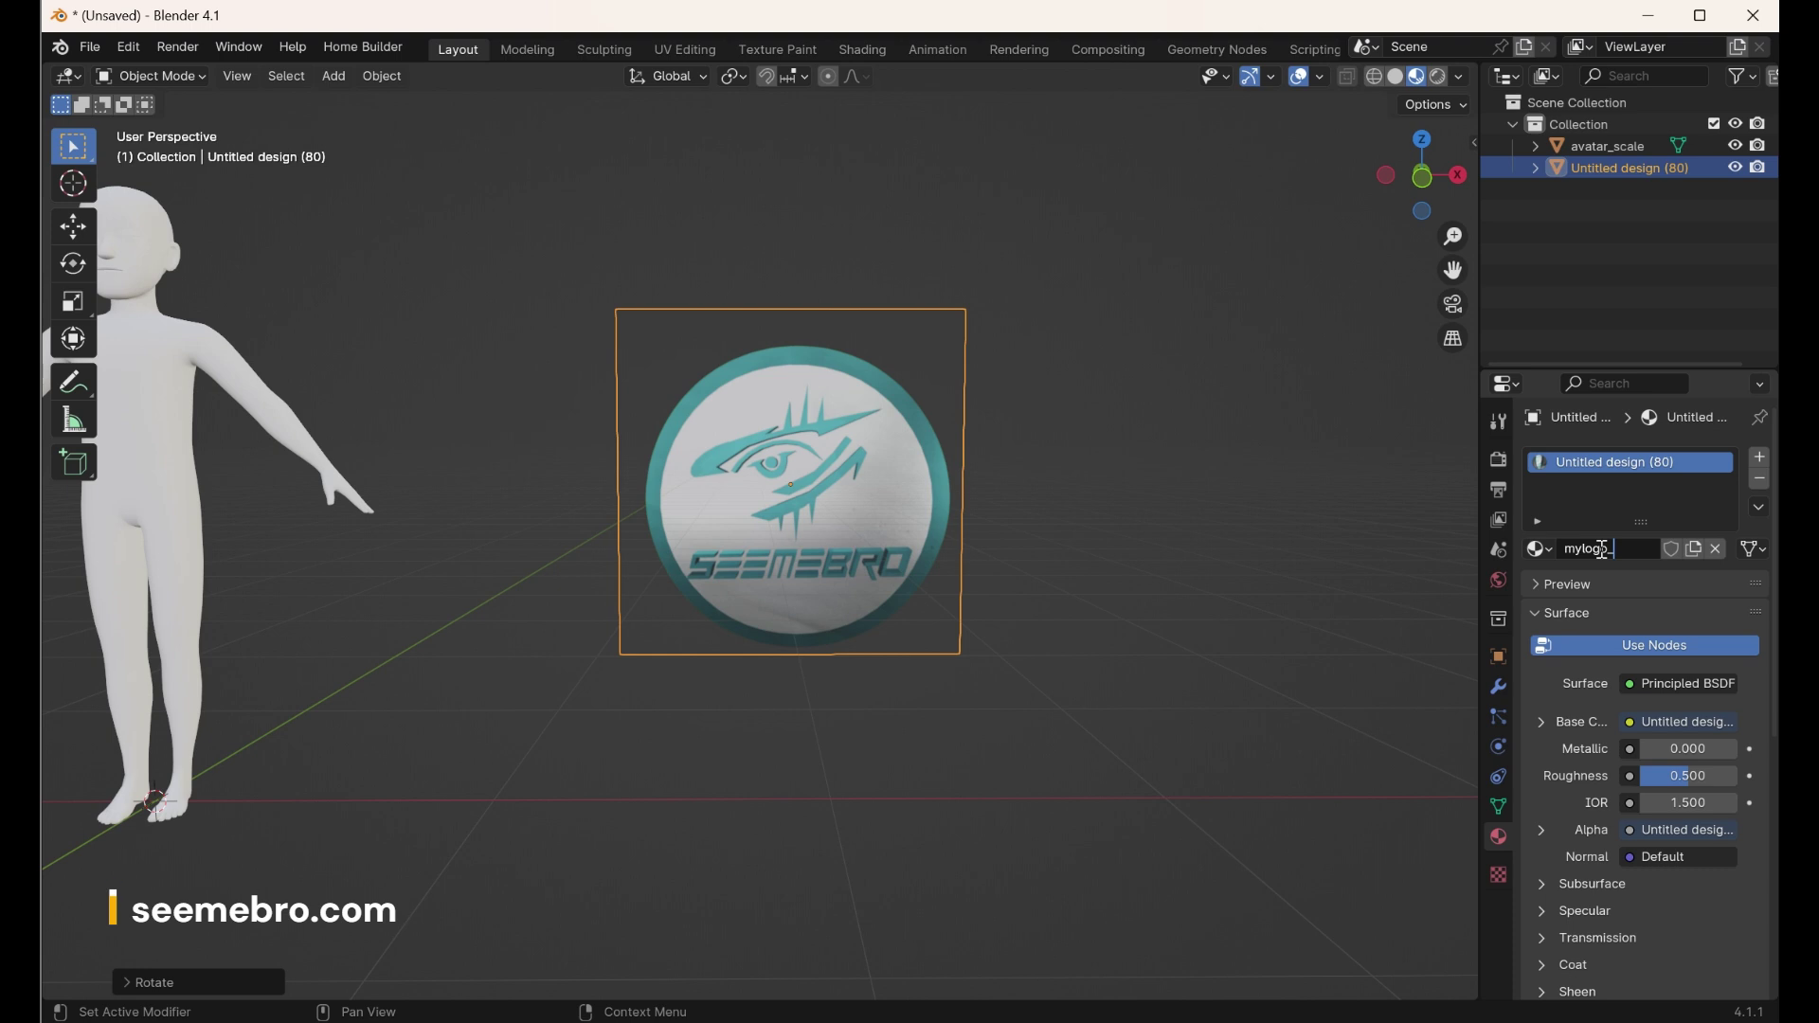
text(_Masked)
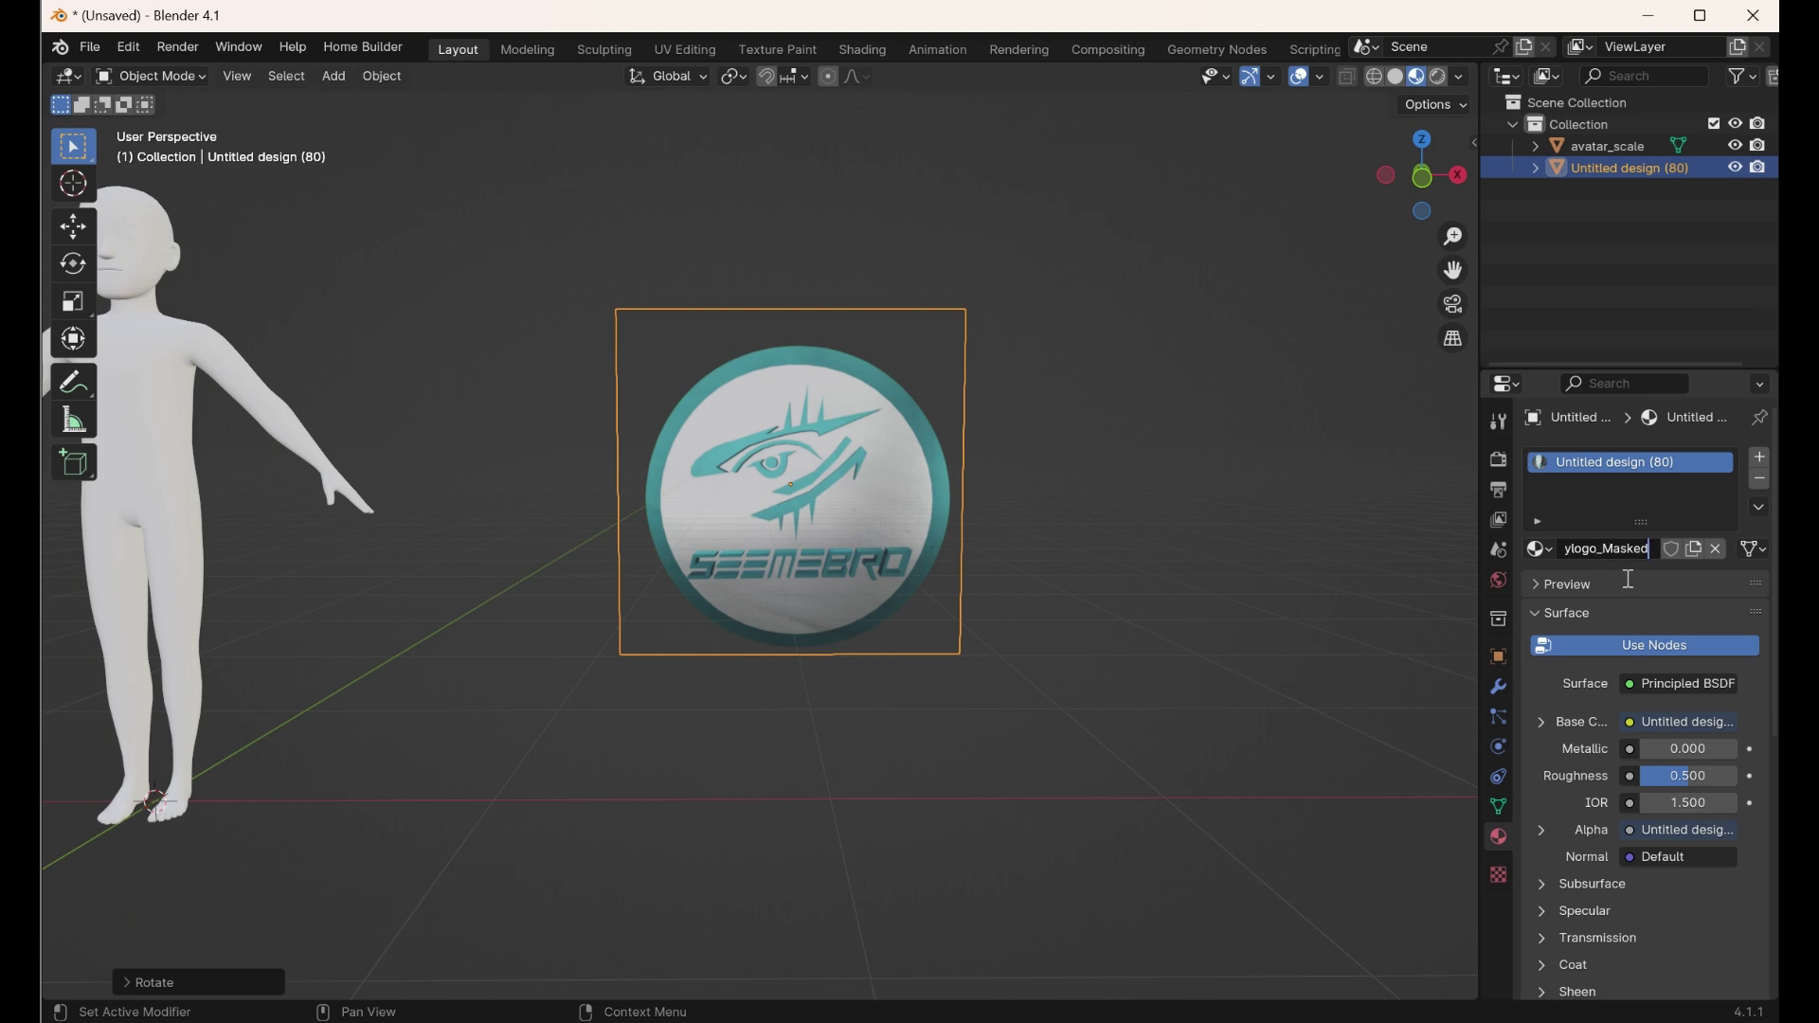
key(Return)
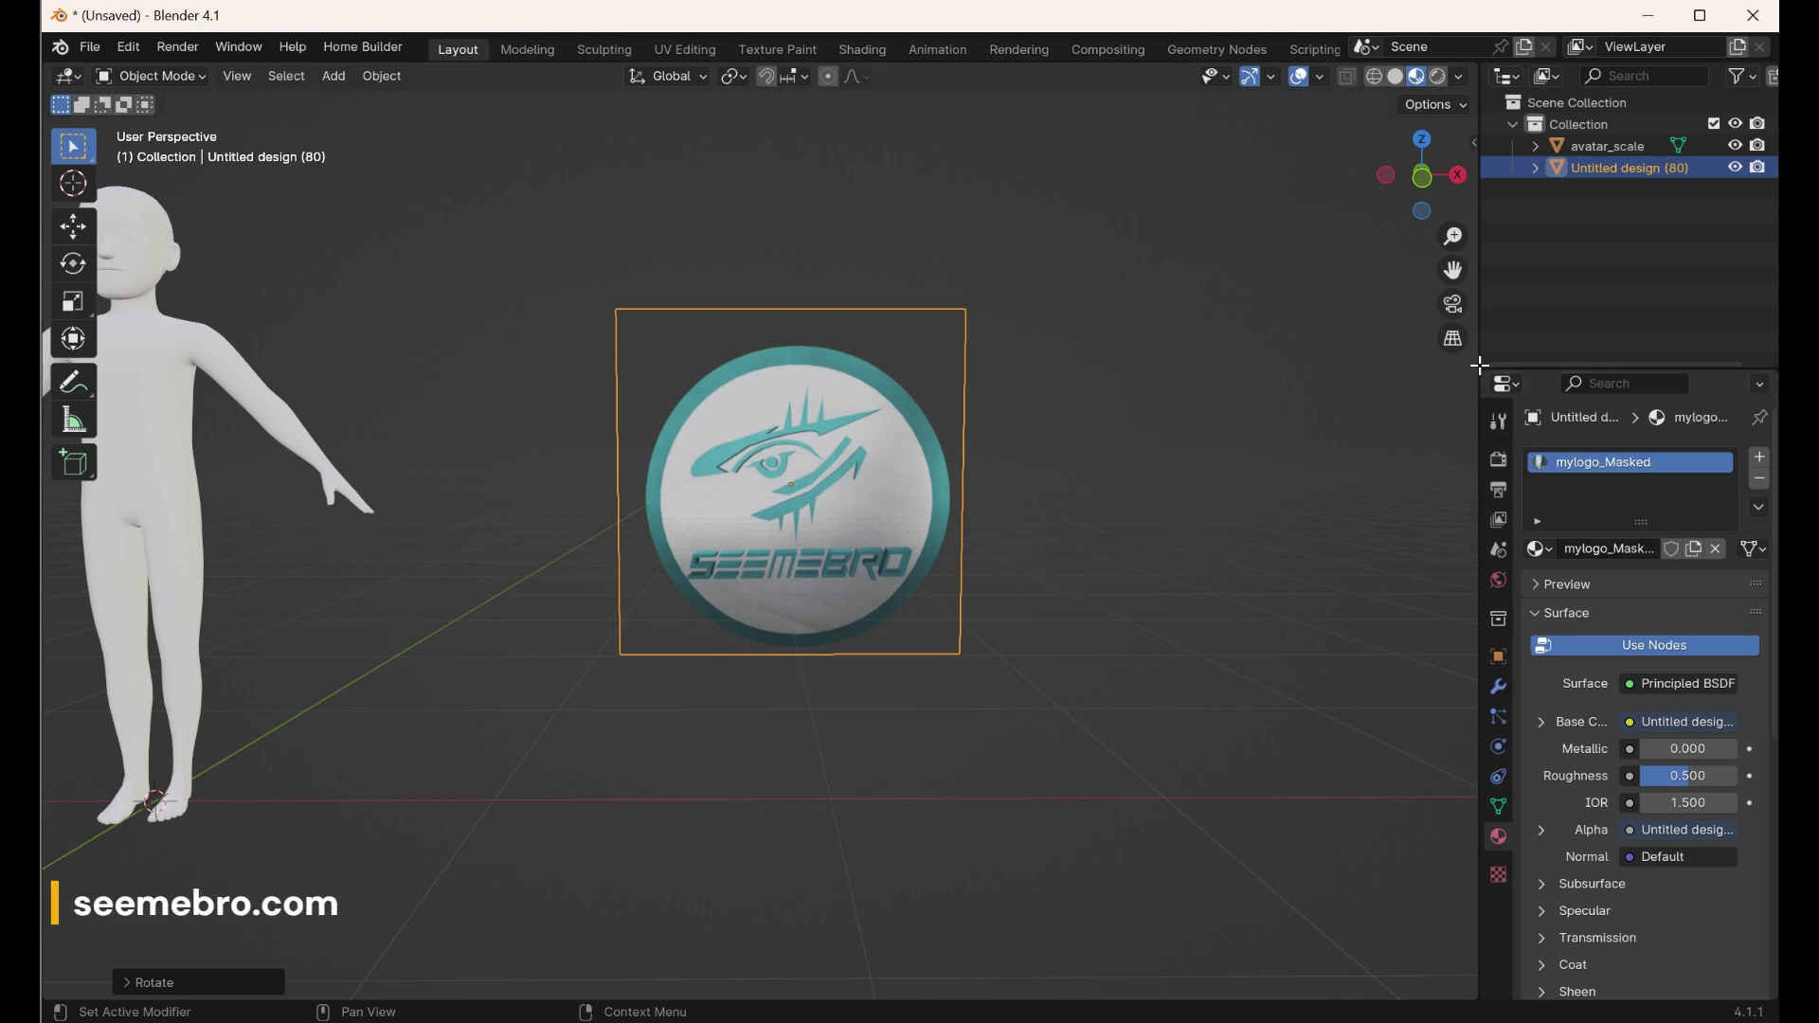
drag(1476, 370, 1375, 375)
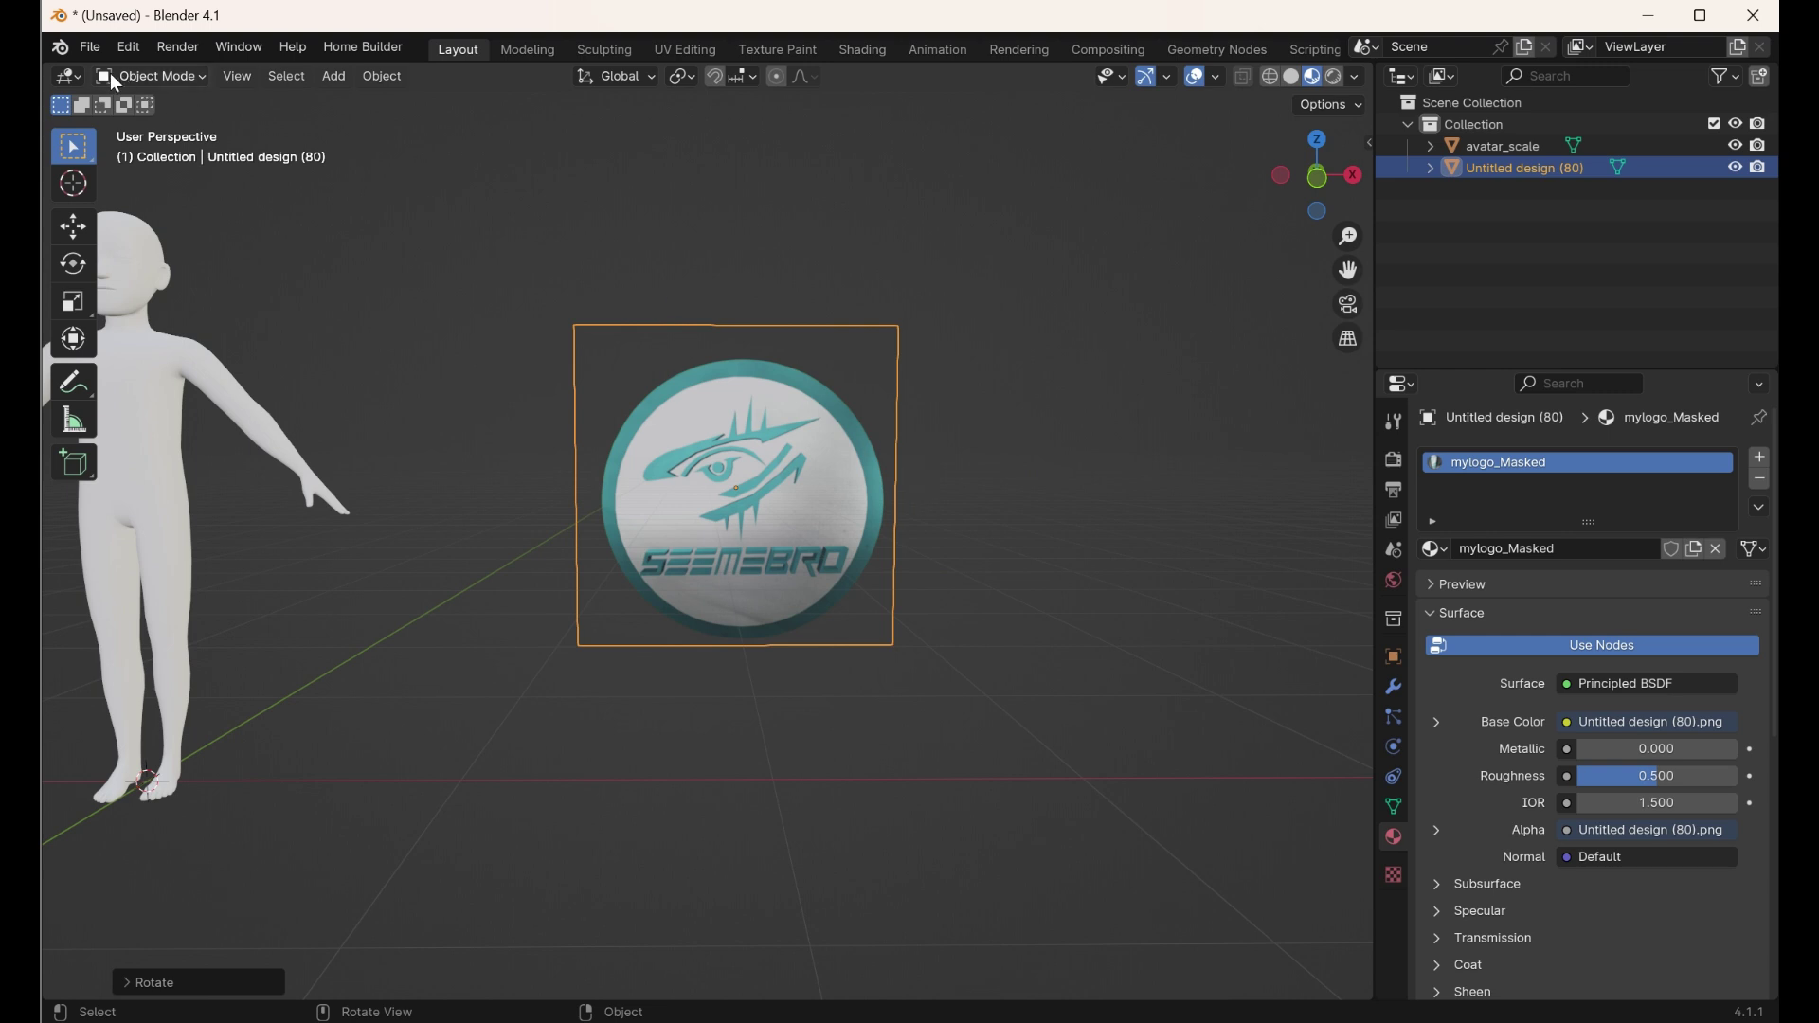
Step: Export the logo plane to the Desktop as mylogo.fbx with Z Forward as the forward axis
click(91, 48)
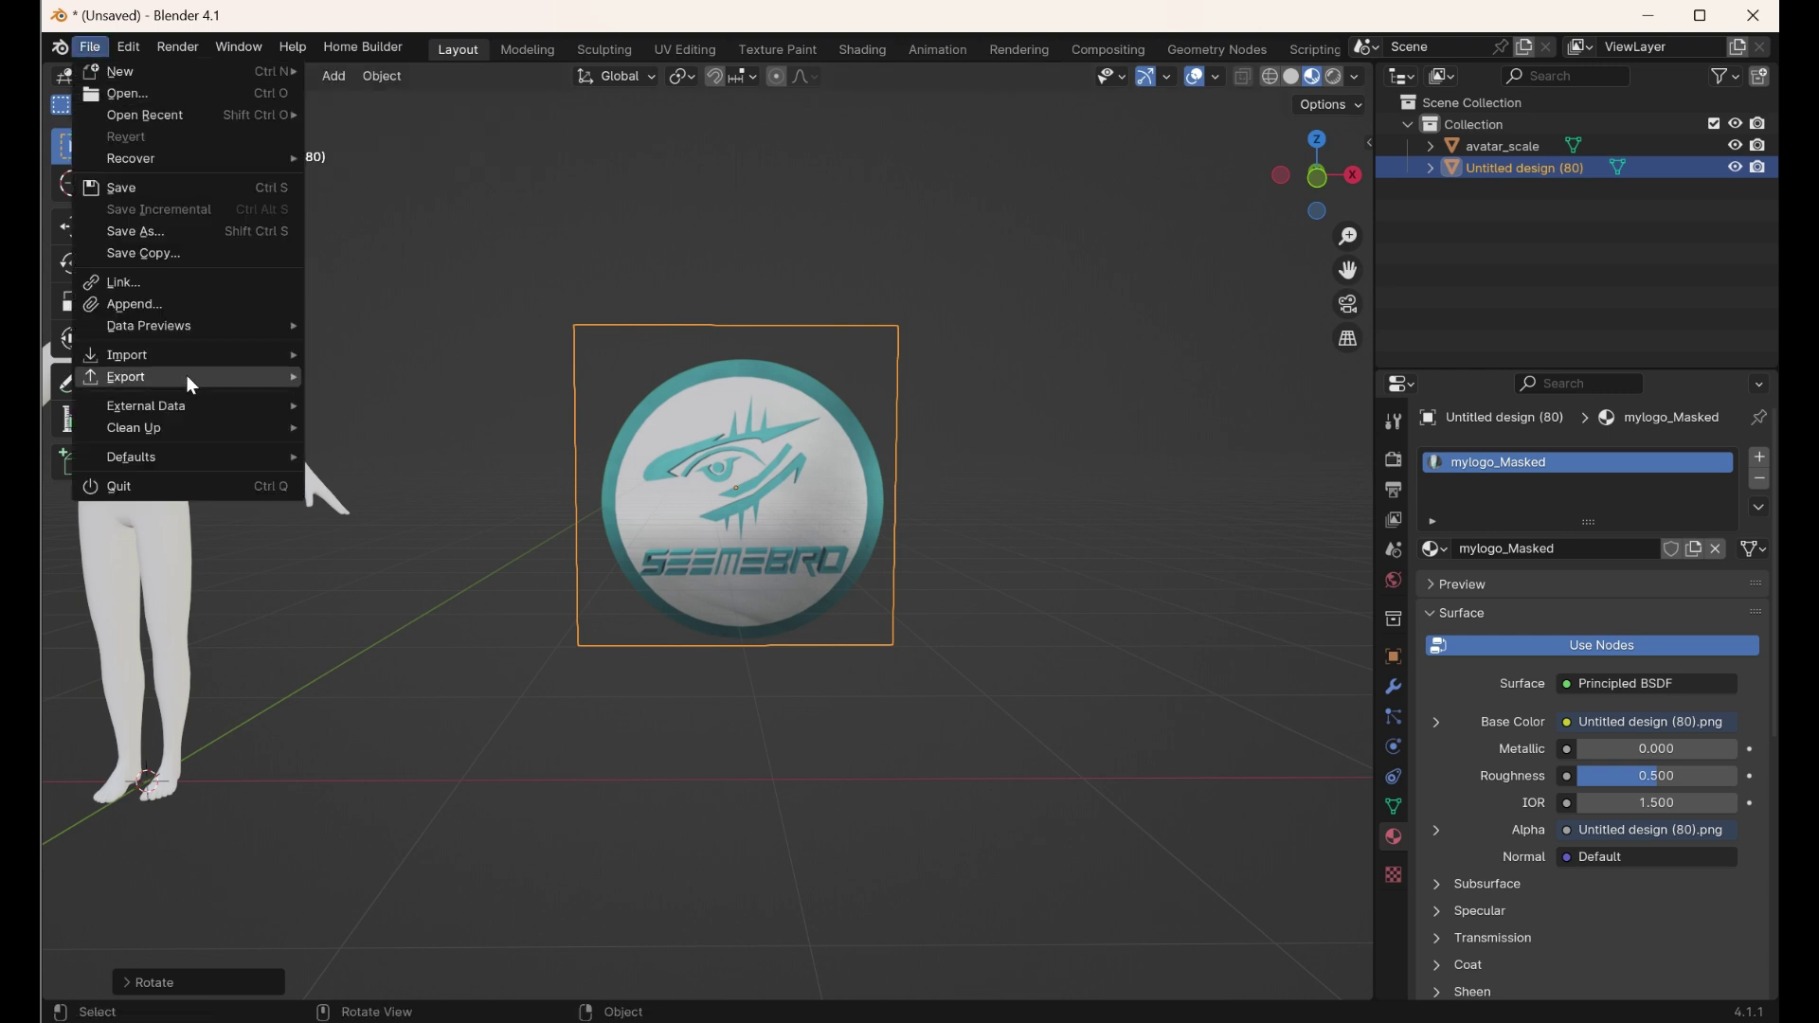
mouse_move(236, 379)
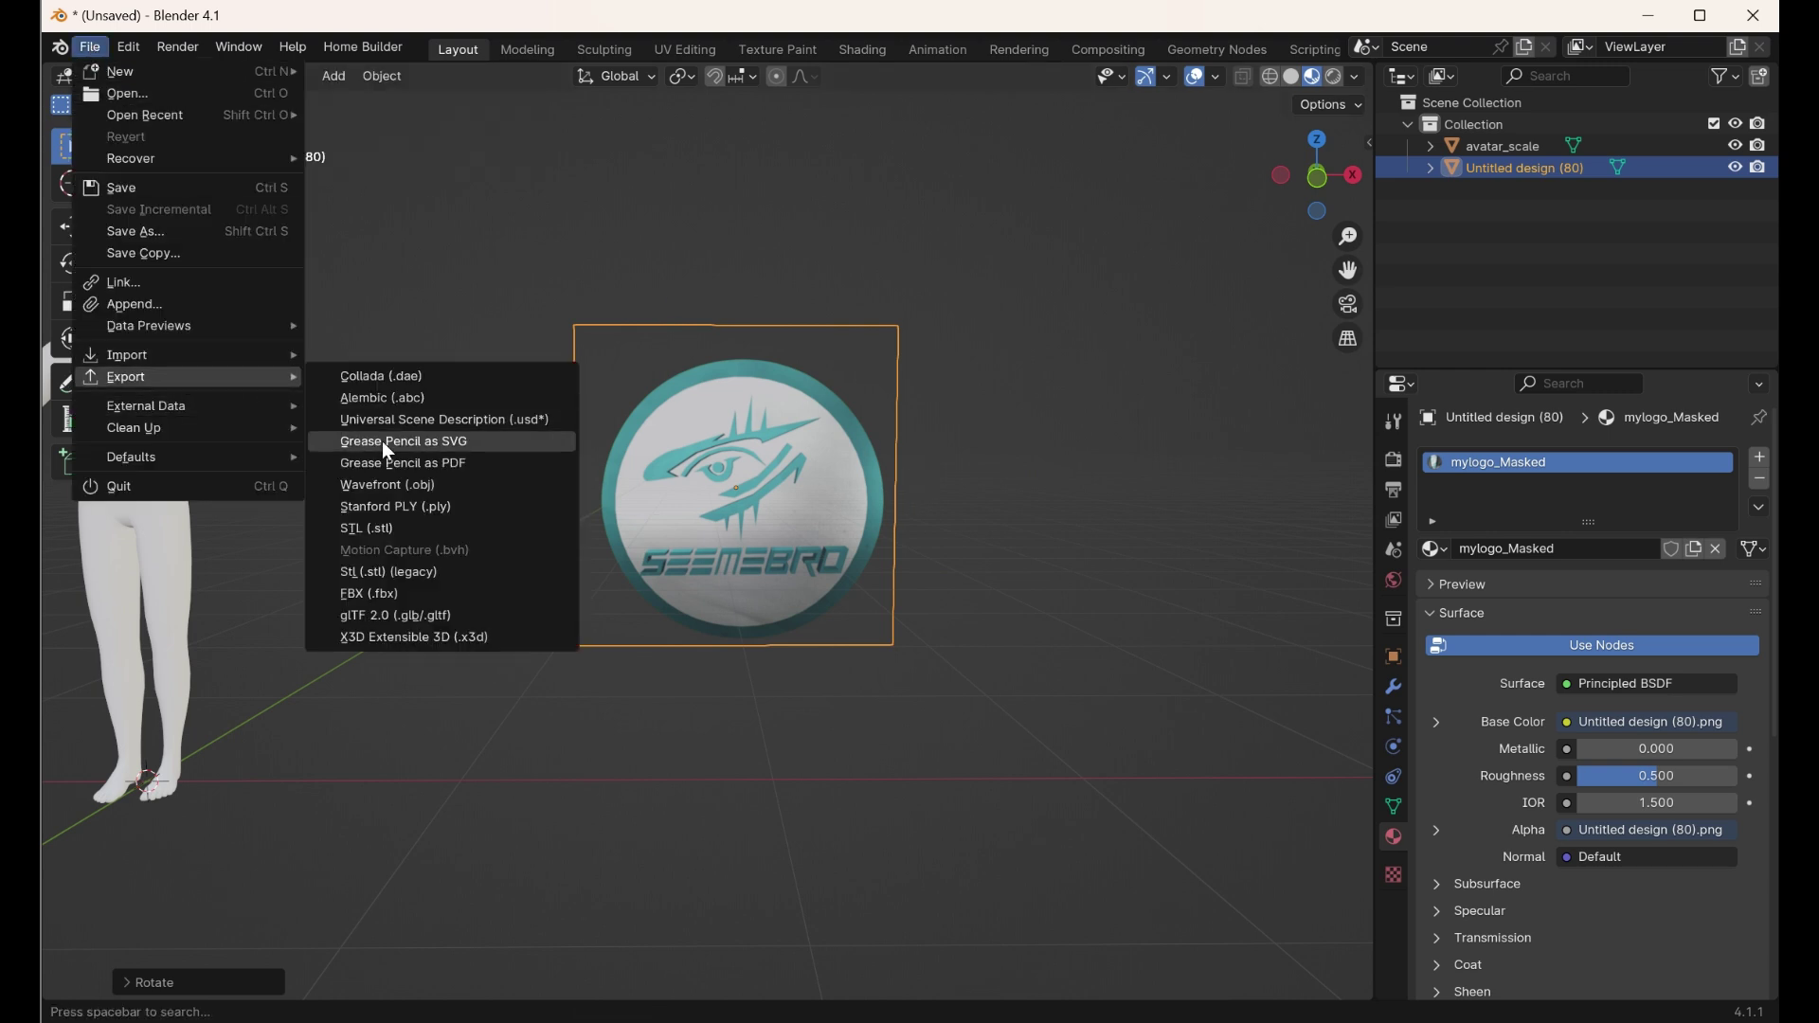
click(424, 593)
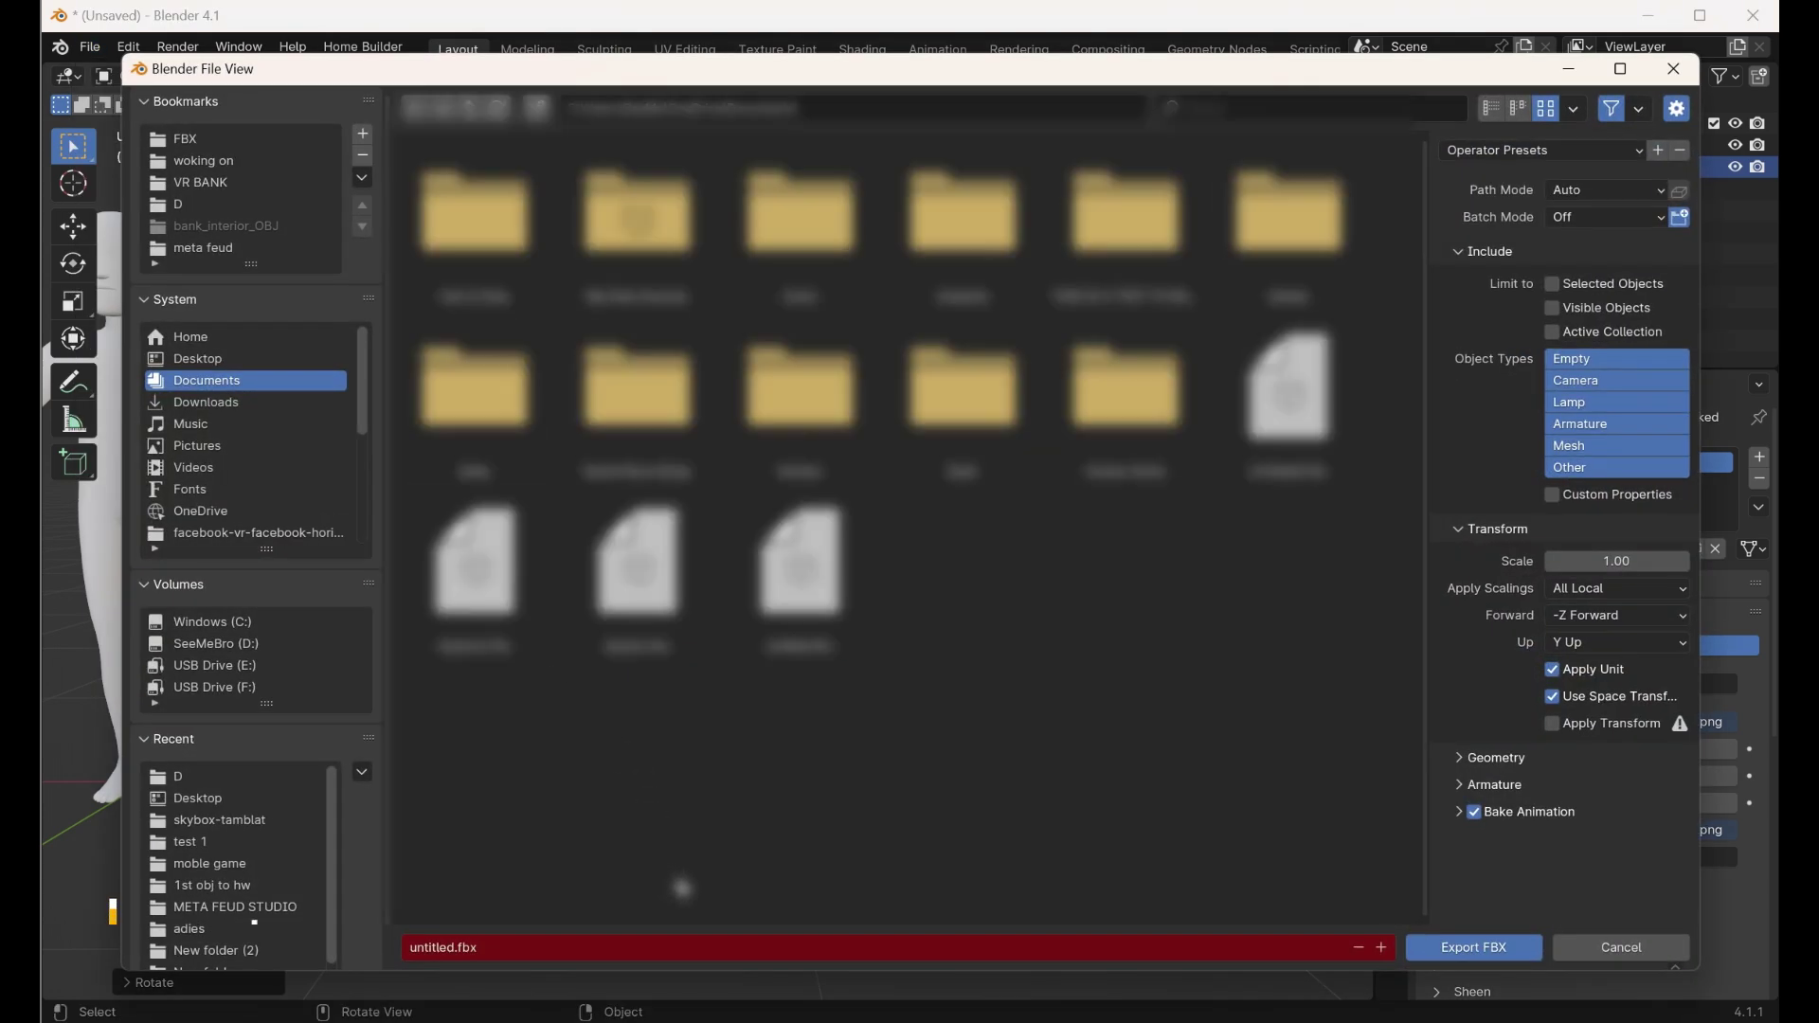
click(266, 358)
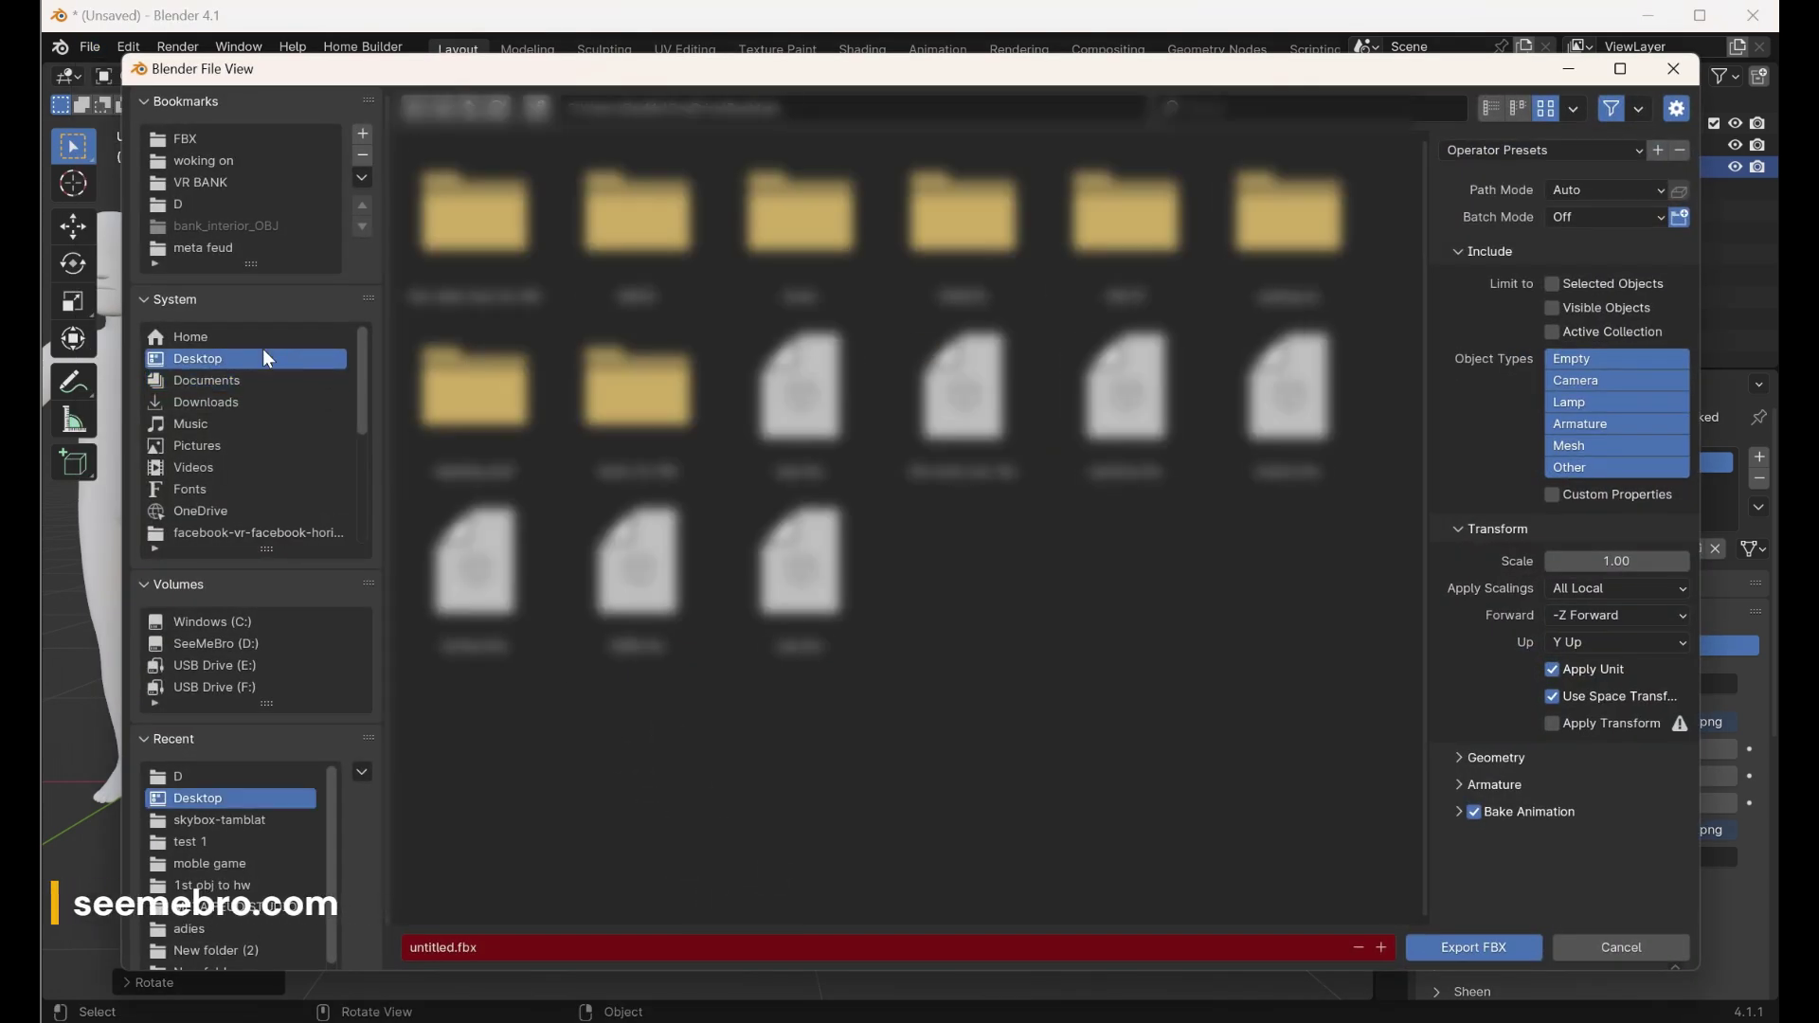
click(533, 952)
key(BackSpace)
text(mylogo)
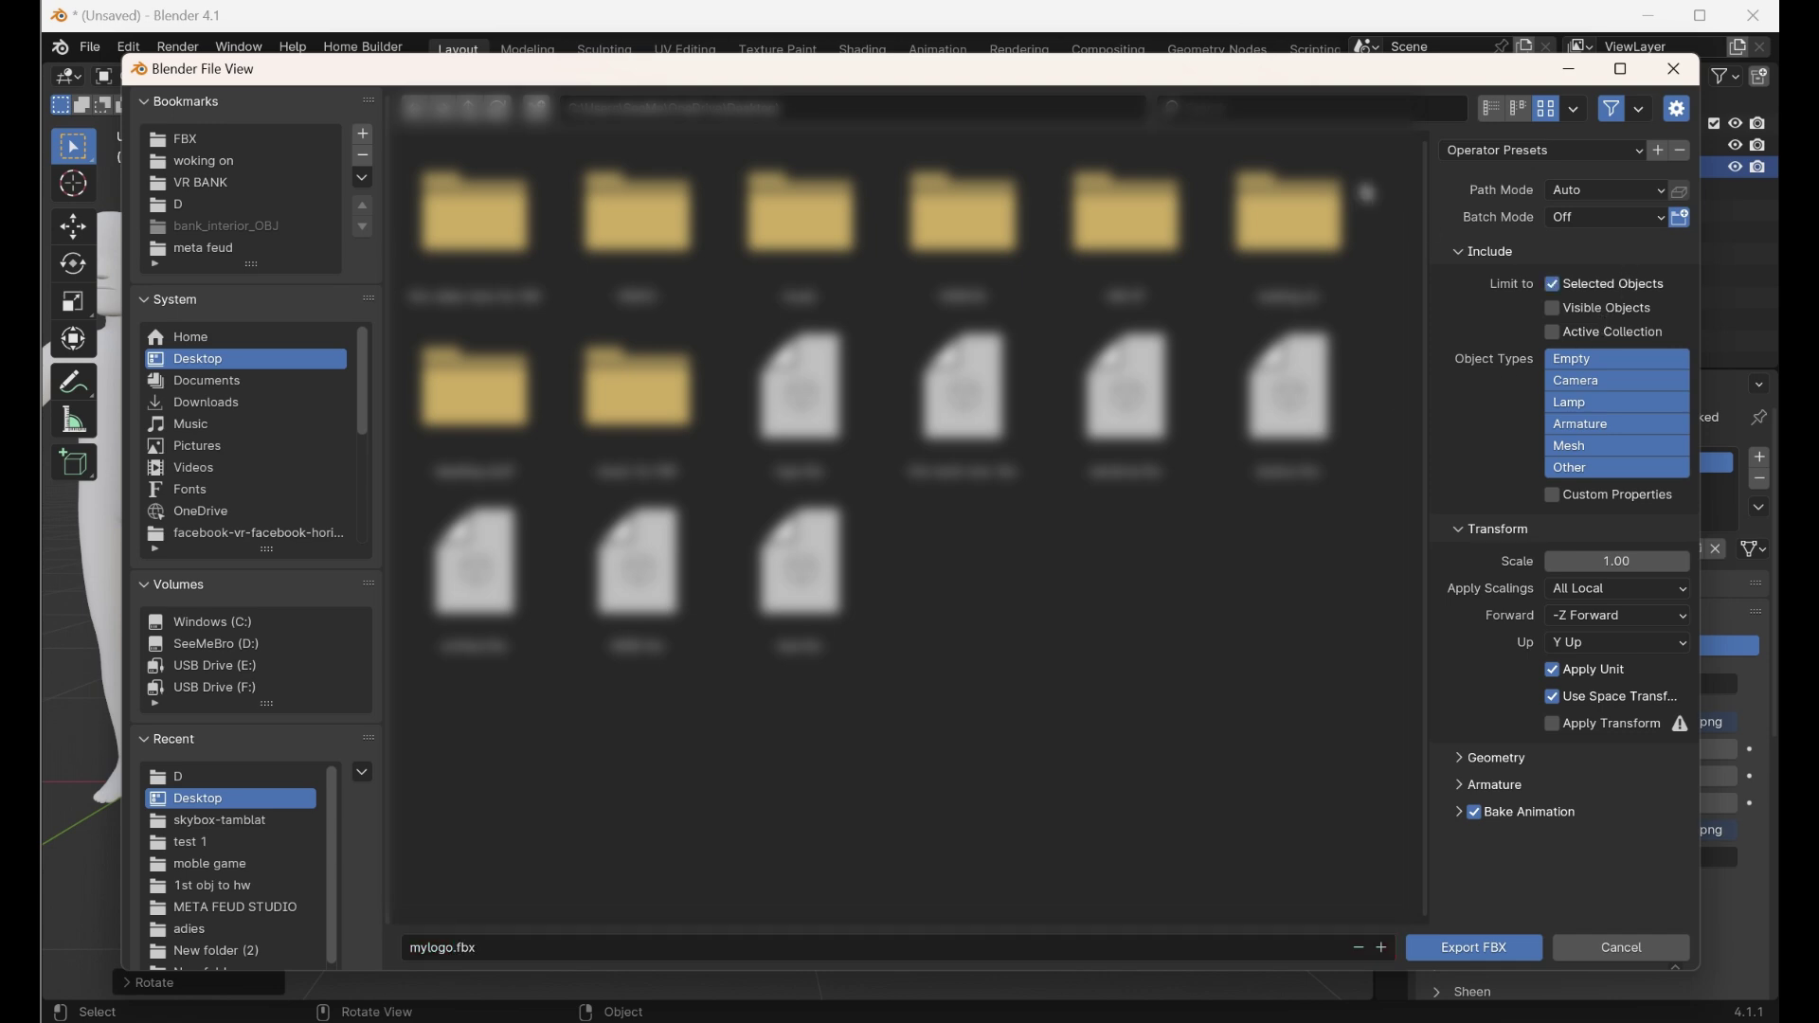
drag(1322, 73, 947, 91)
click(1497, 634)
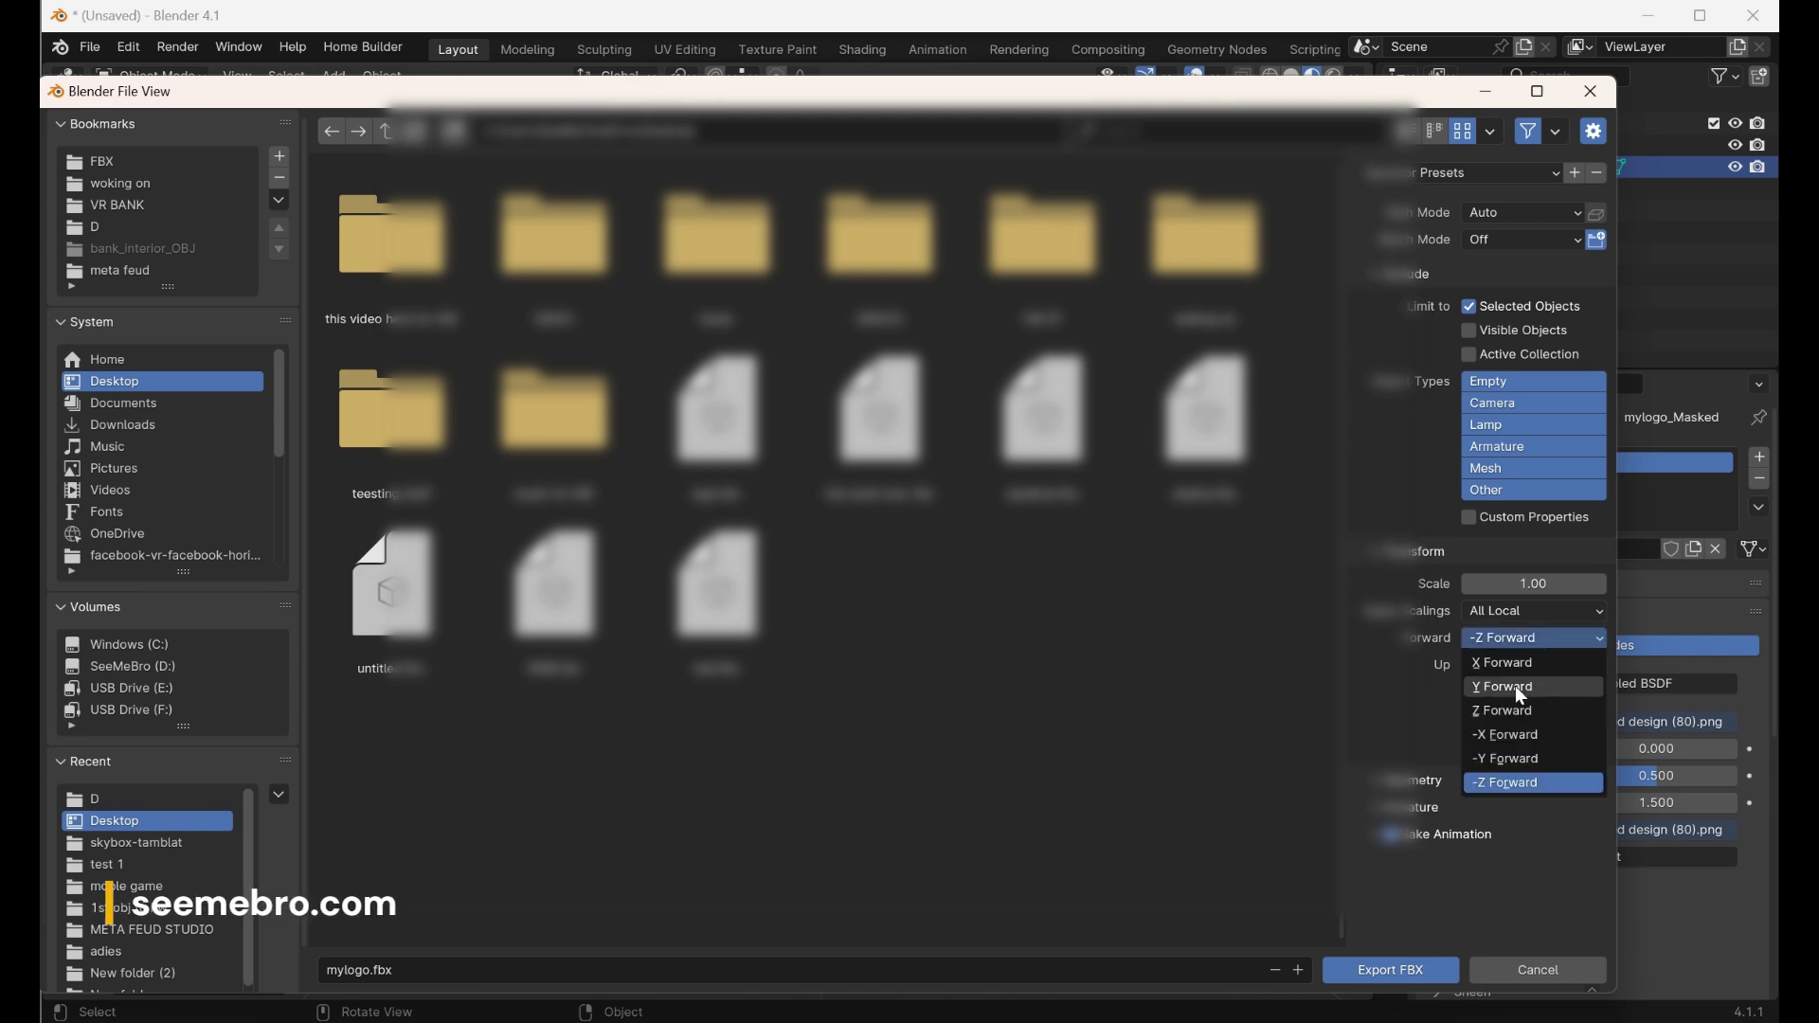
click(1515, 686)
click(1401, 966)
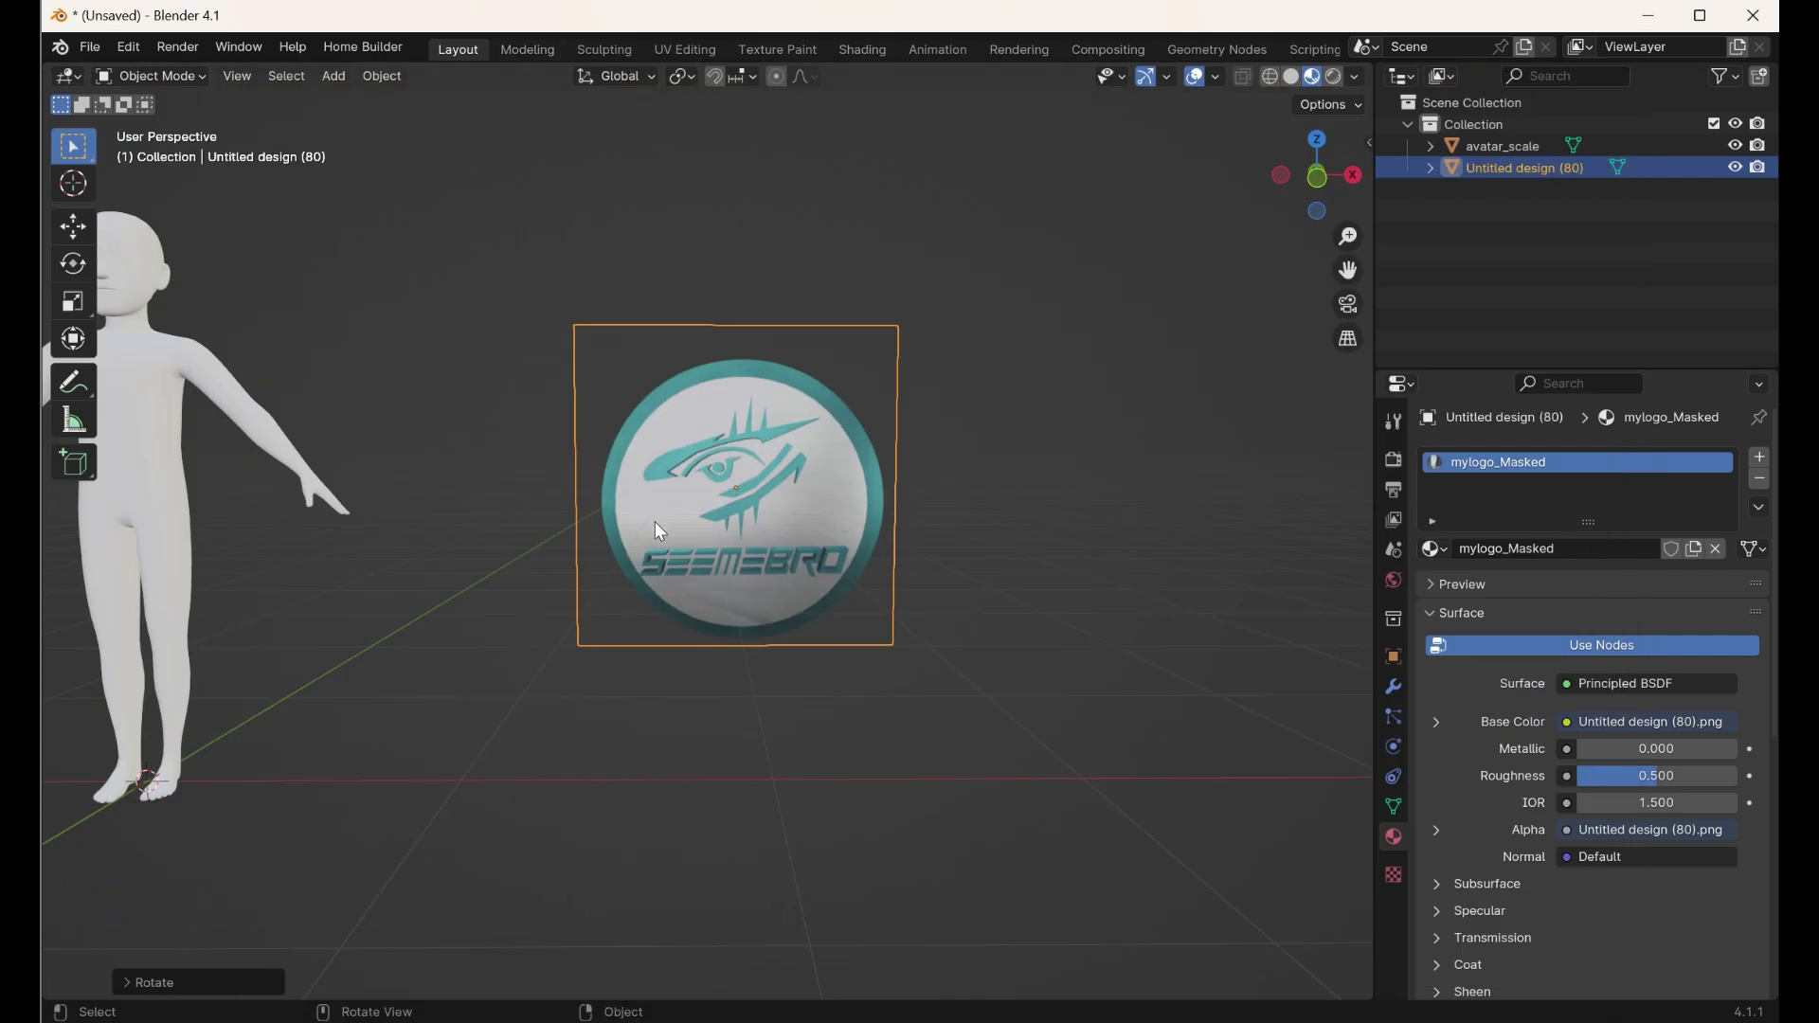
Step: Switch to the UV Editing workspace and select the whole UV face of the logo plane
click(685, 50)
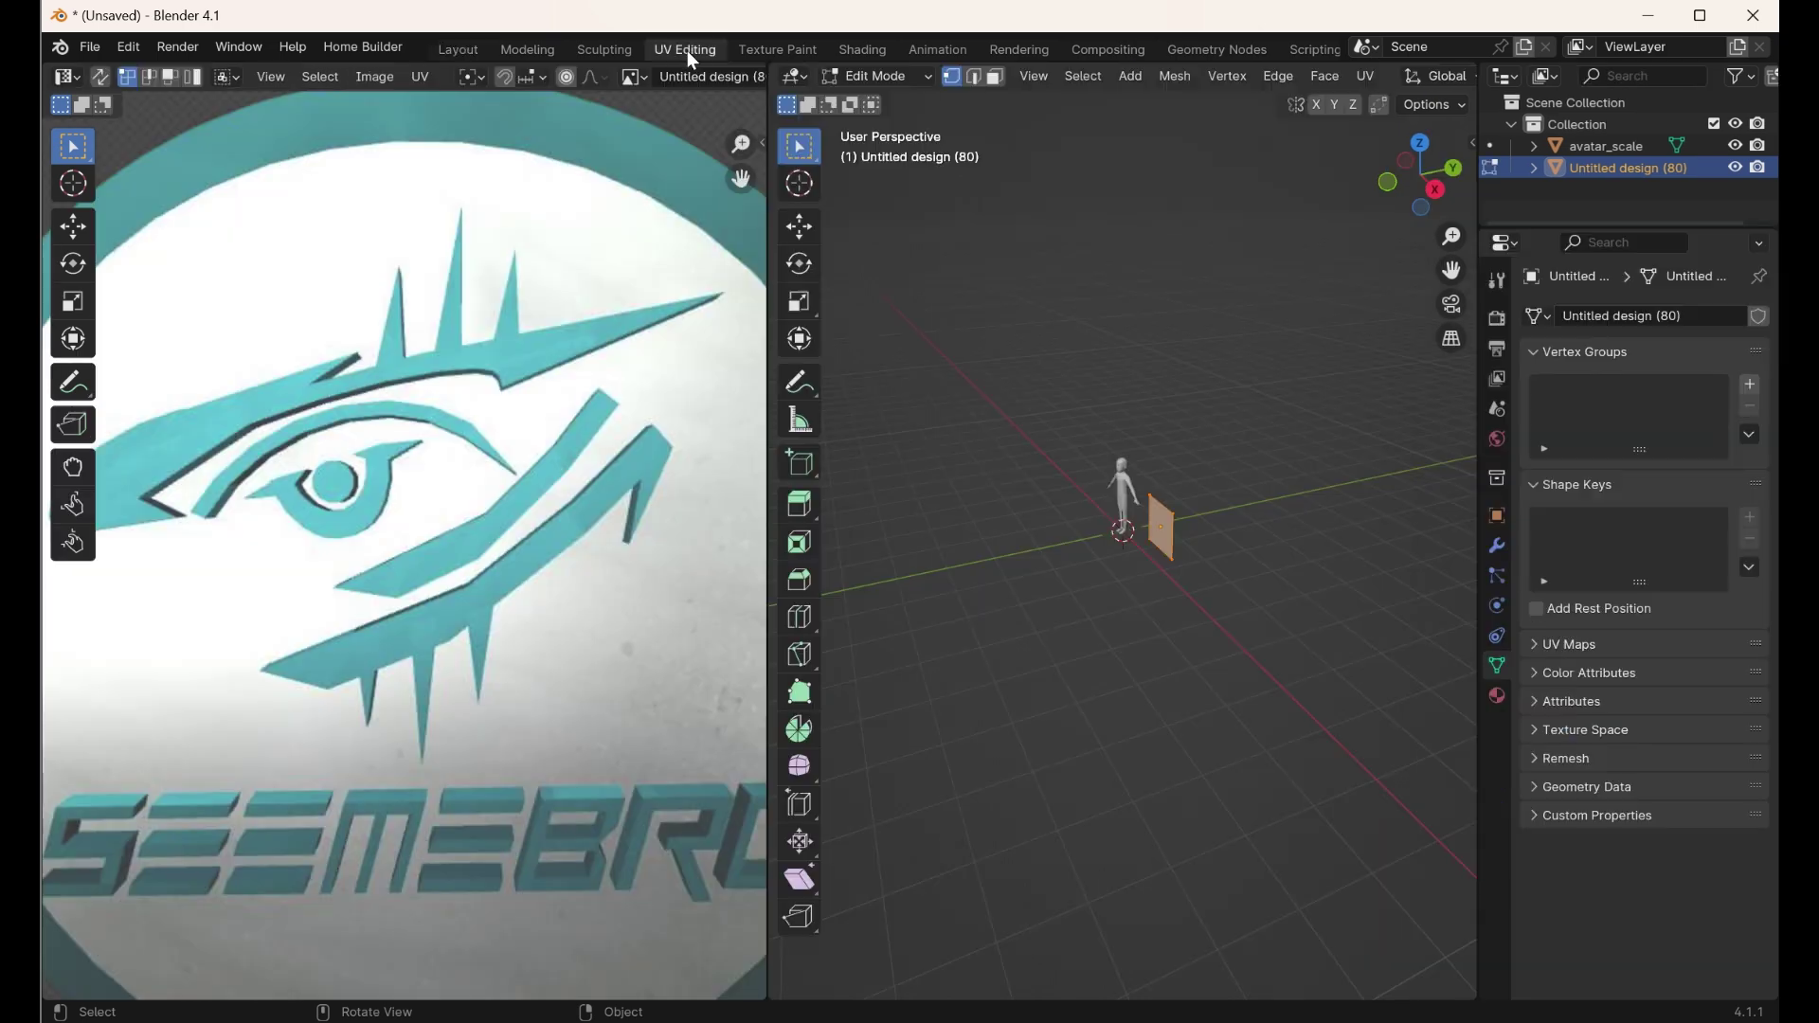
scroll(508, 453, down, 4)
key(a)
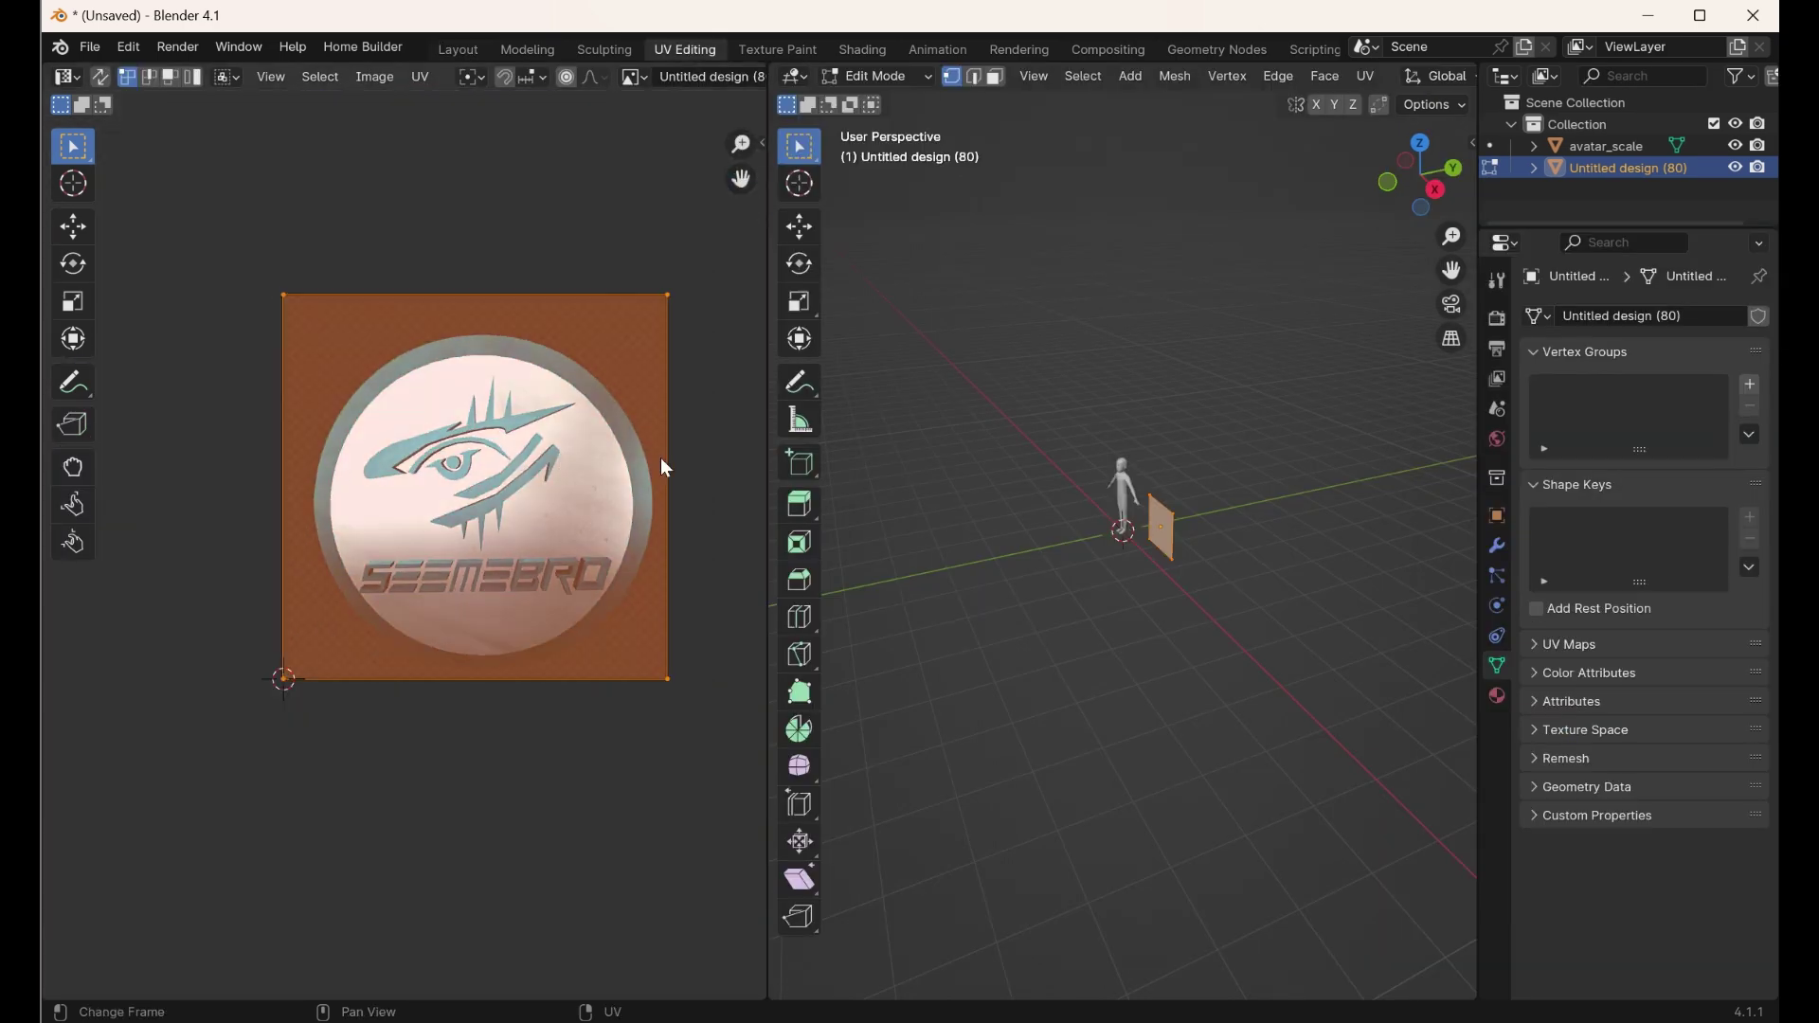
scroll(1153, 569, up, 8)
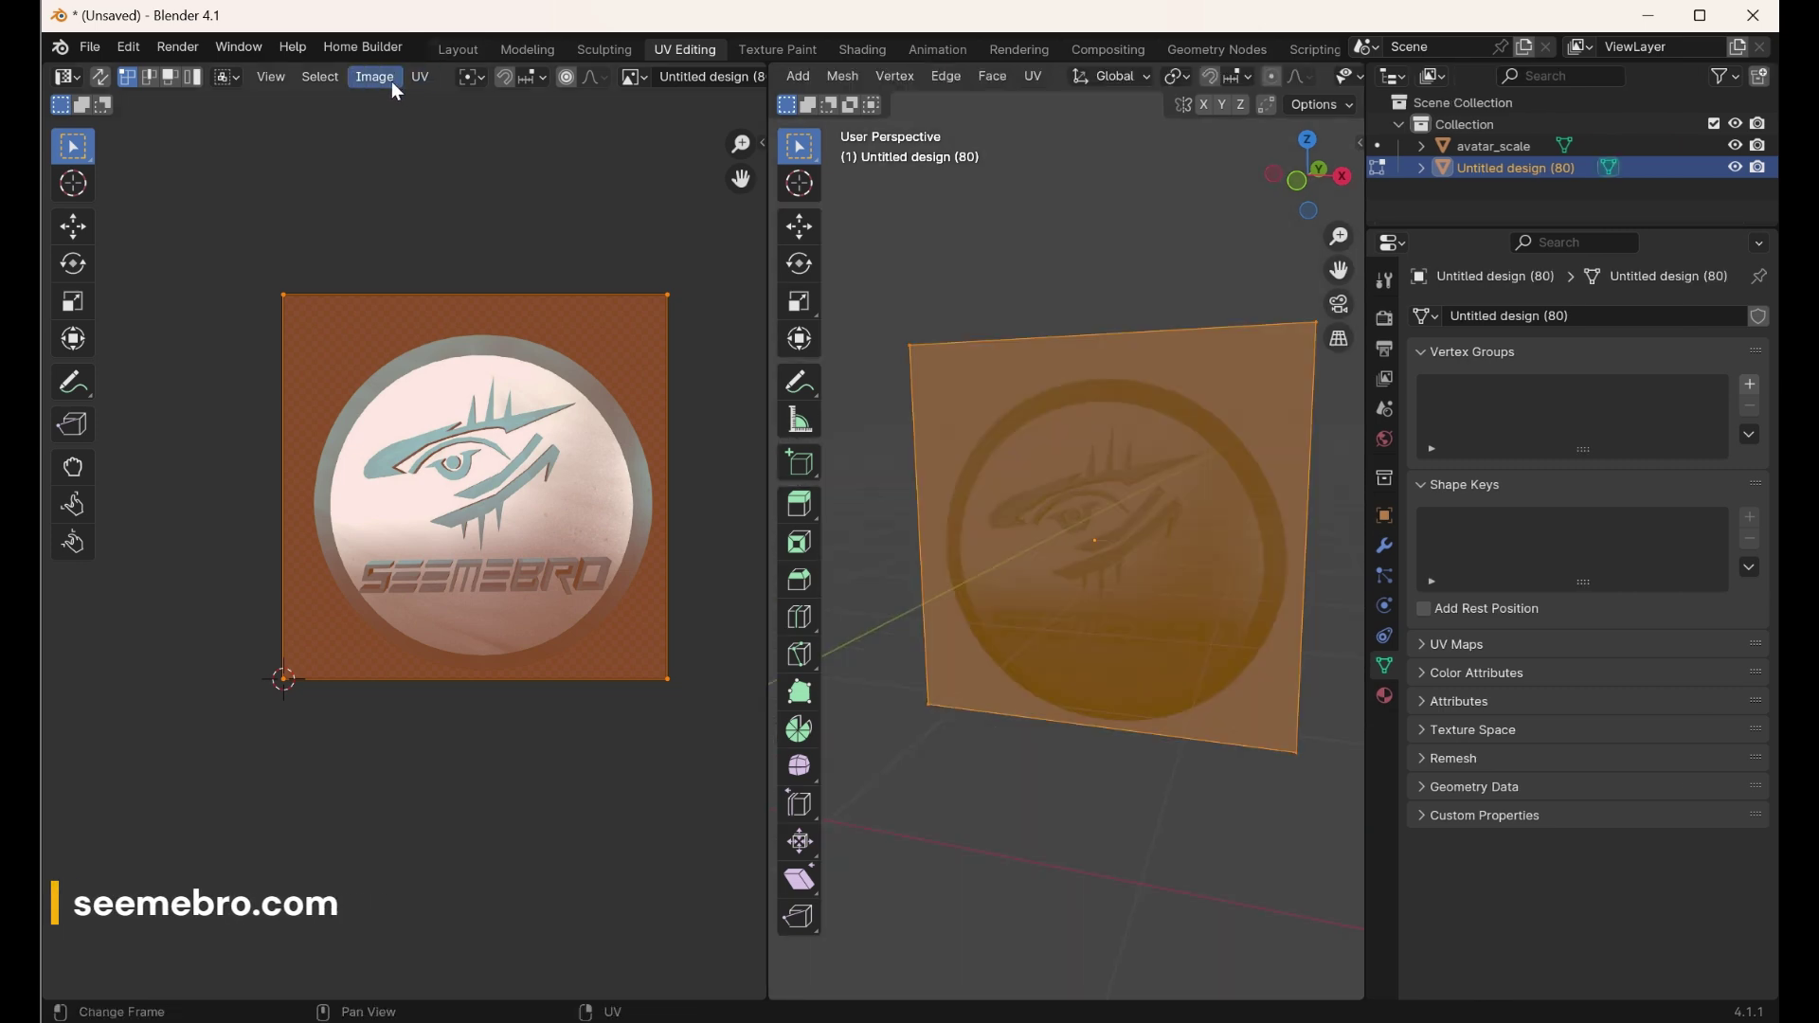
Step: Save the logo texture to the Desktop as an RGBA PNG named mylogo_BA.png
click(392, 84)
click(433, 322)
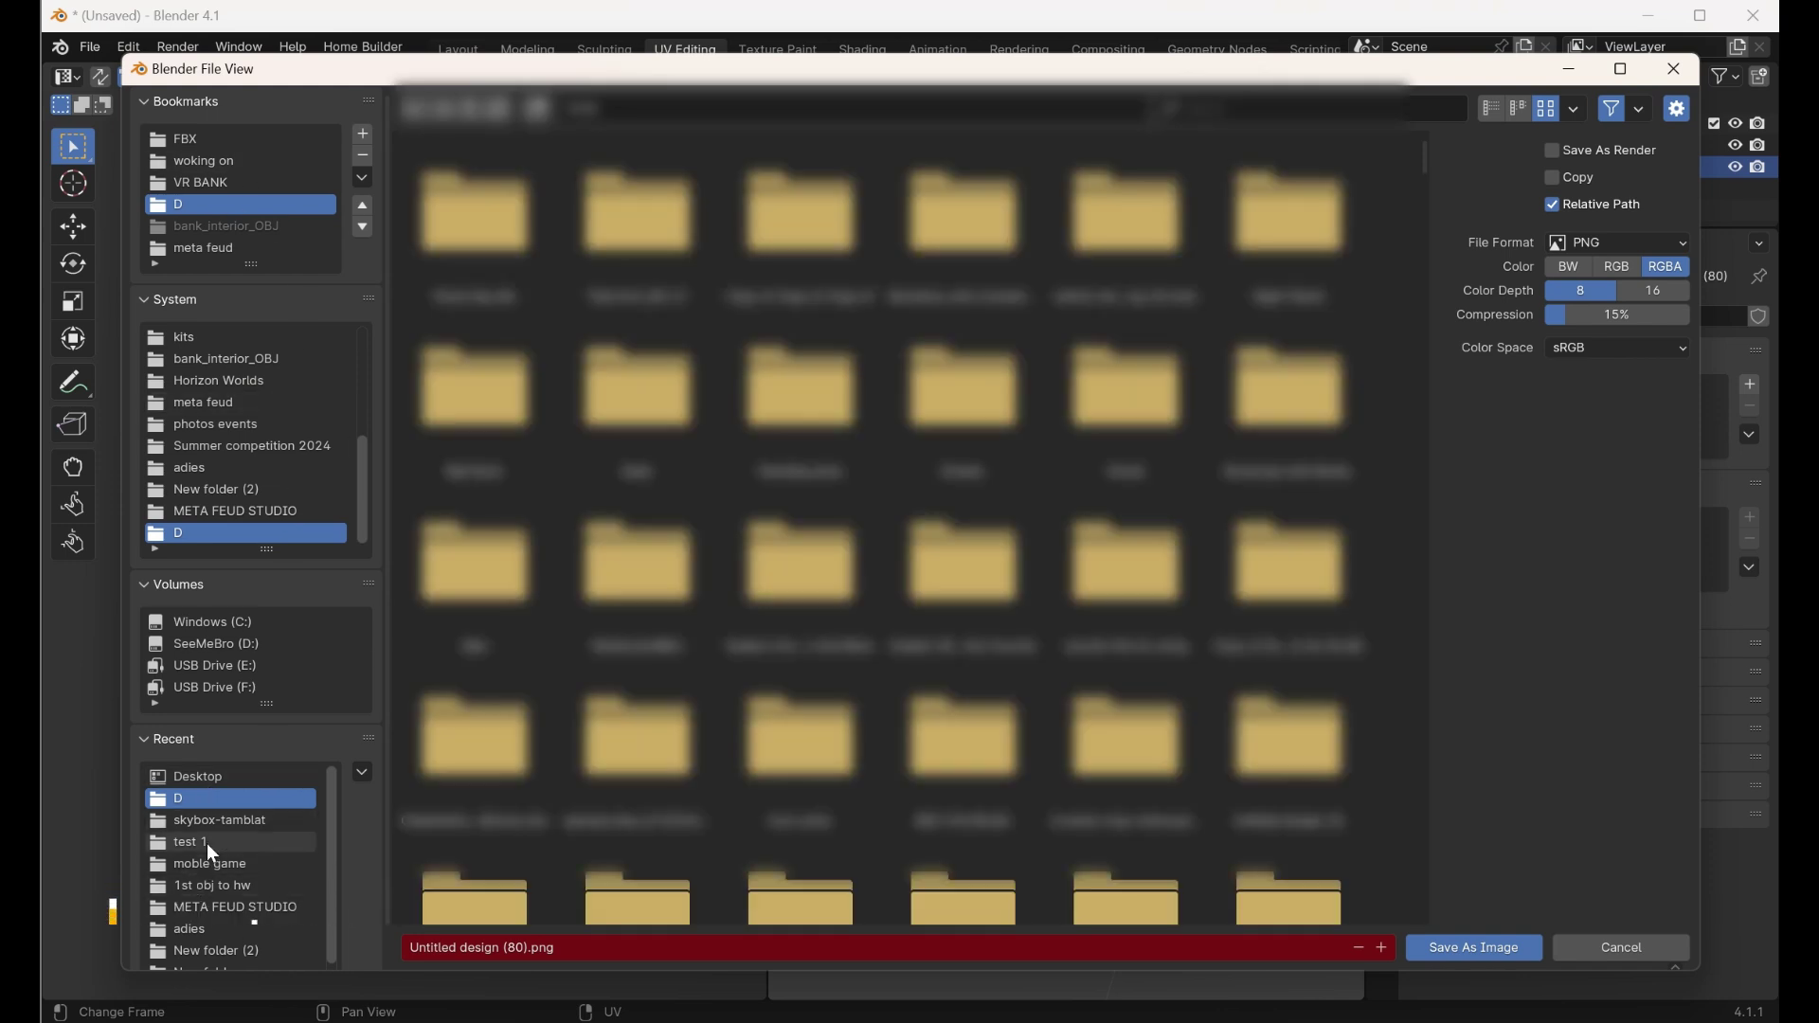
click(231, 774)
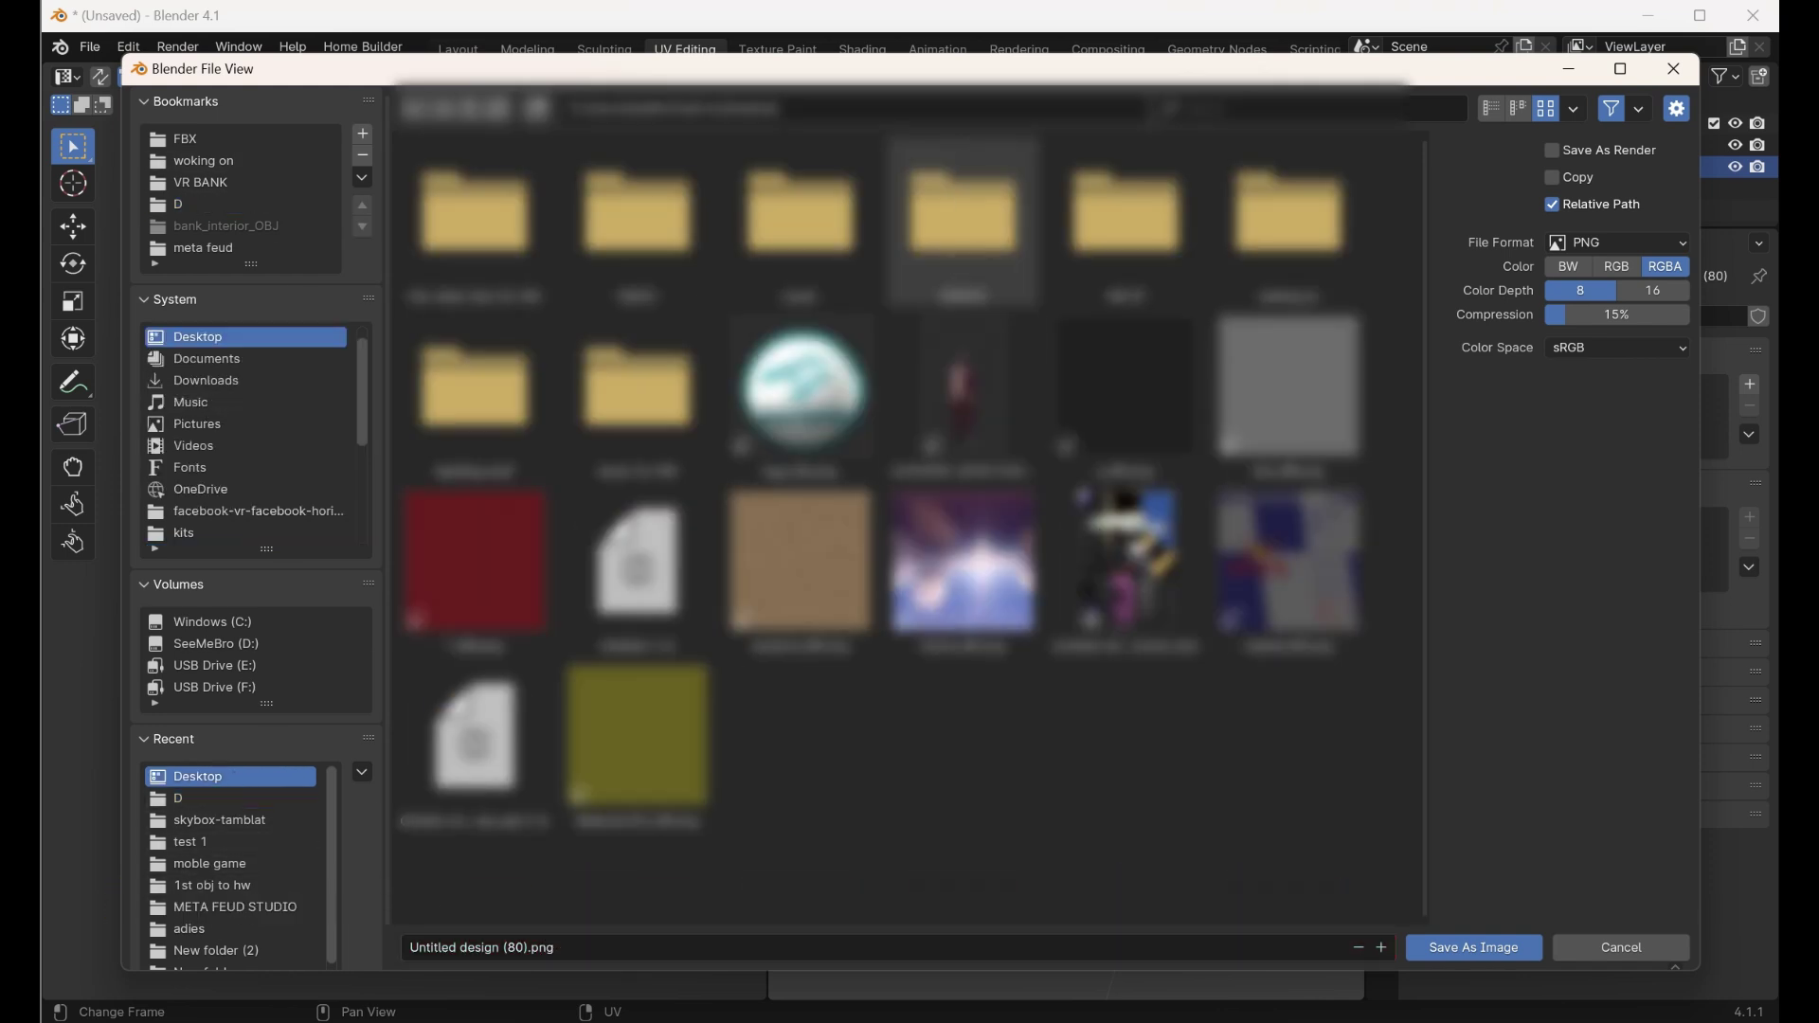
drag(1116, 81, 998, 152)
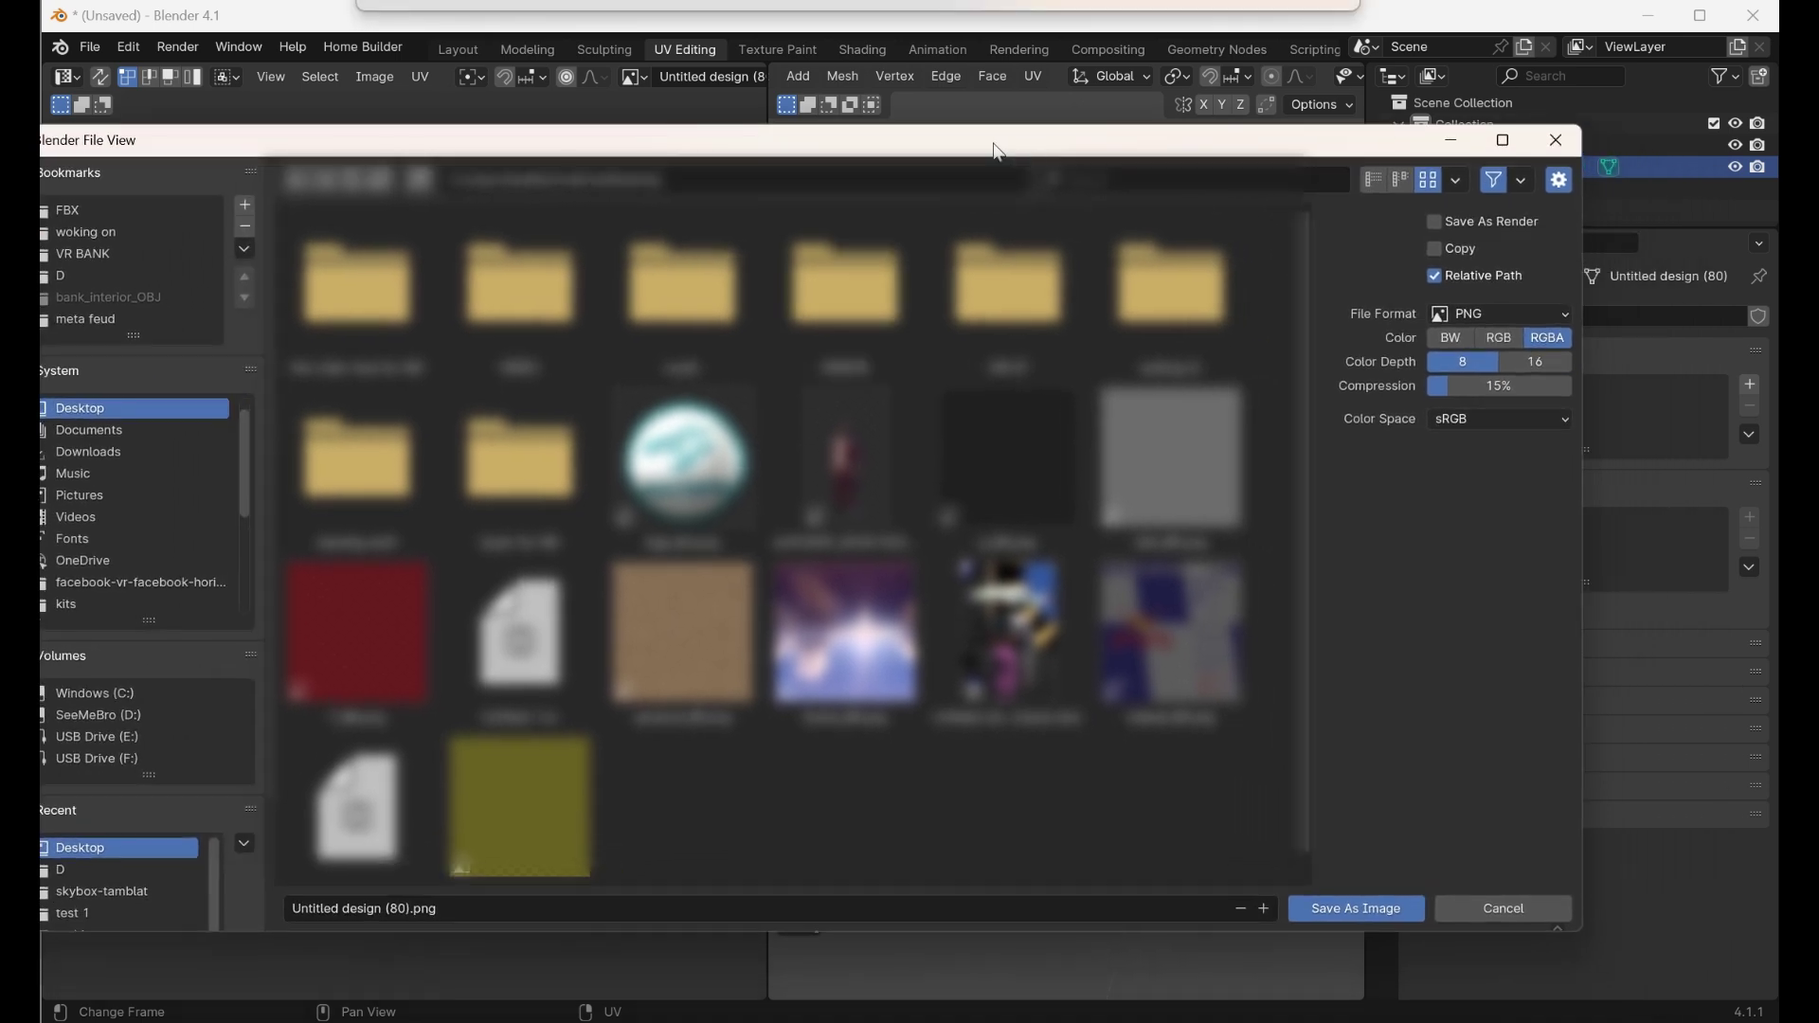
drag(1580, 495, 1358, 511)
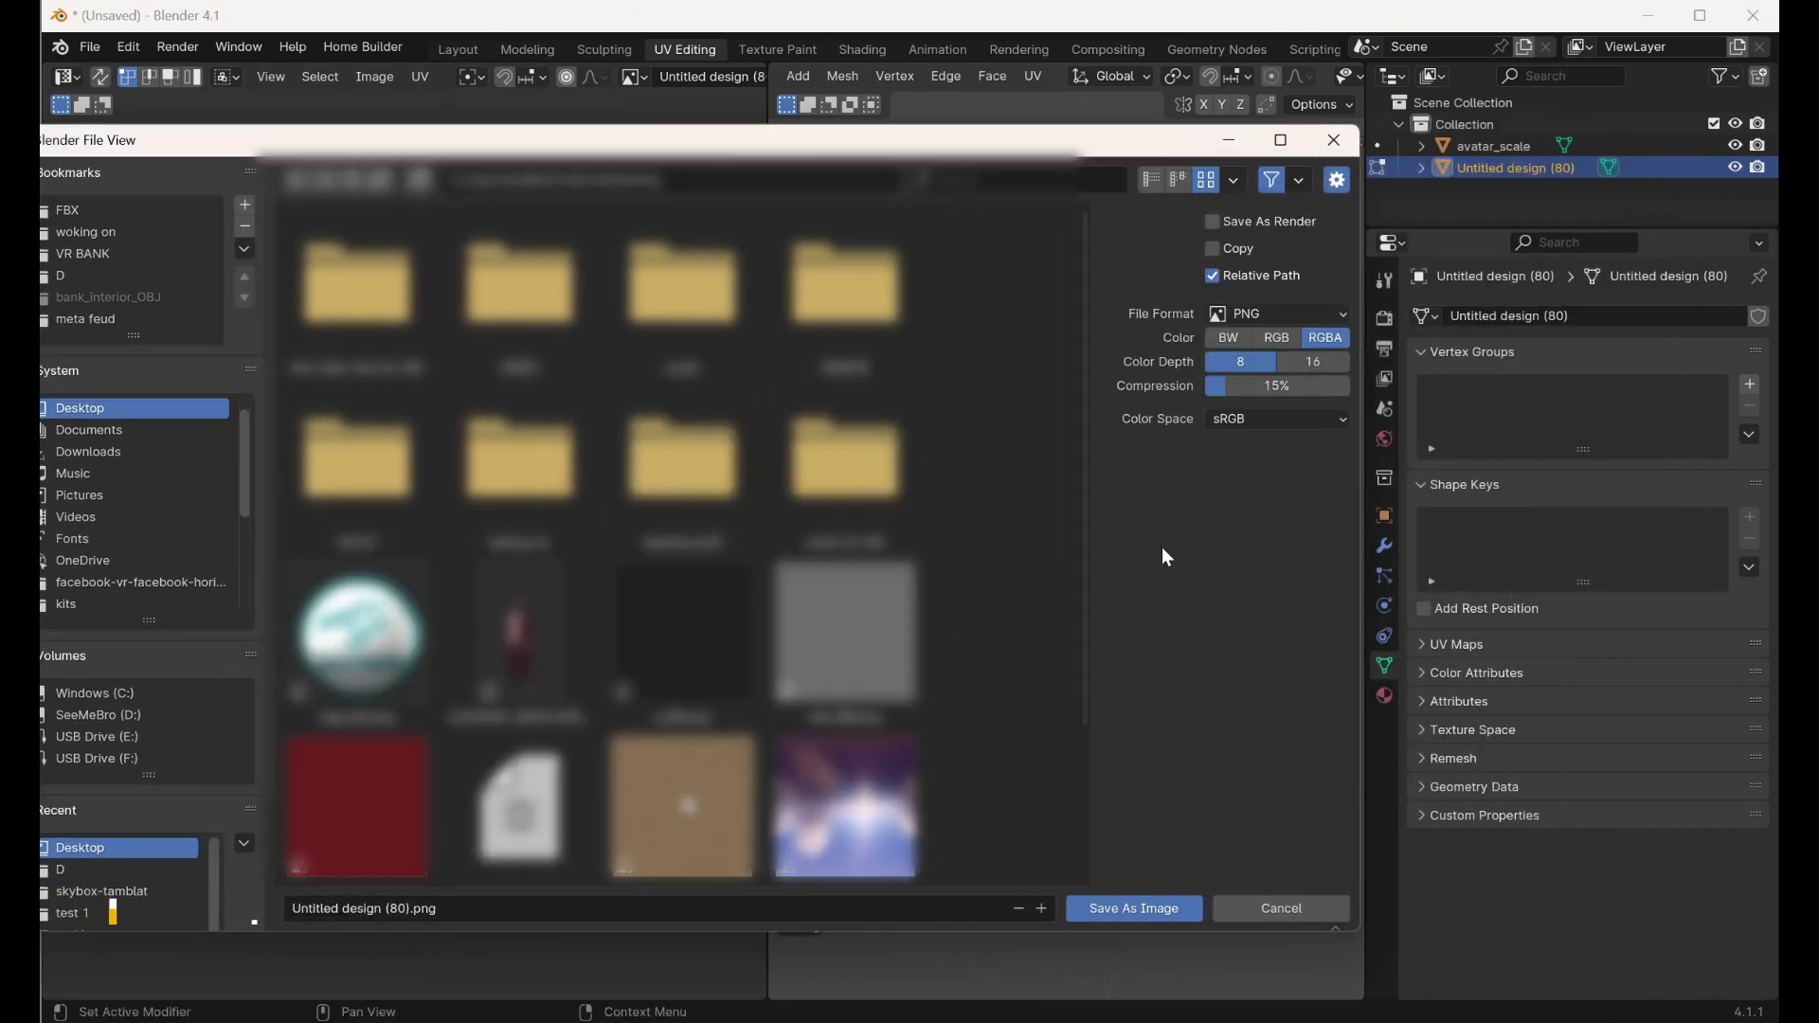
click(456, 910)
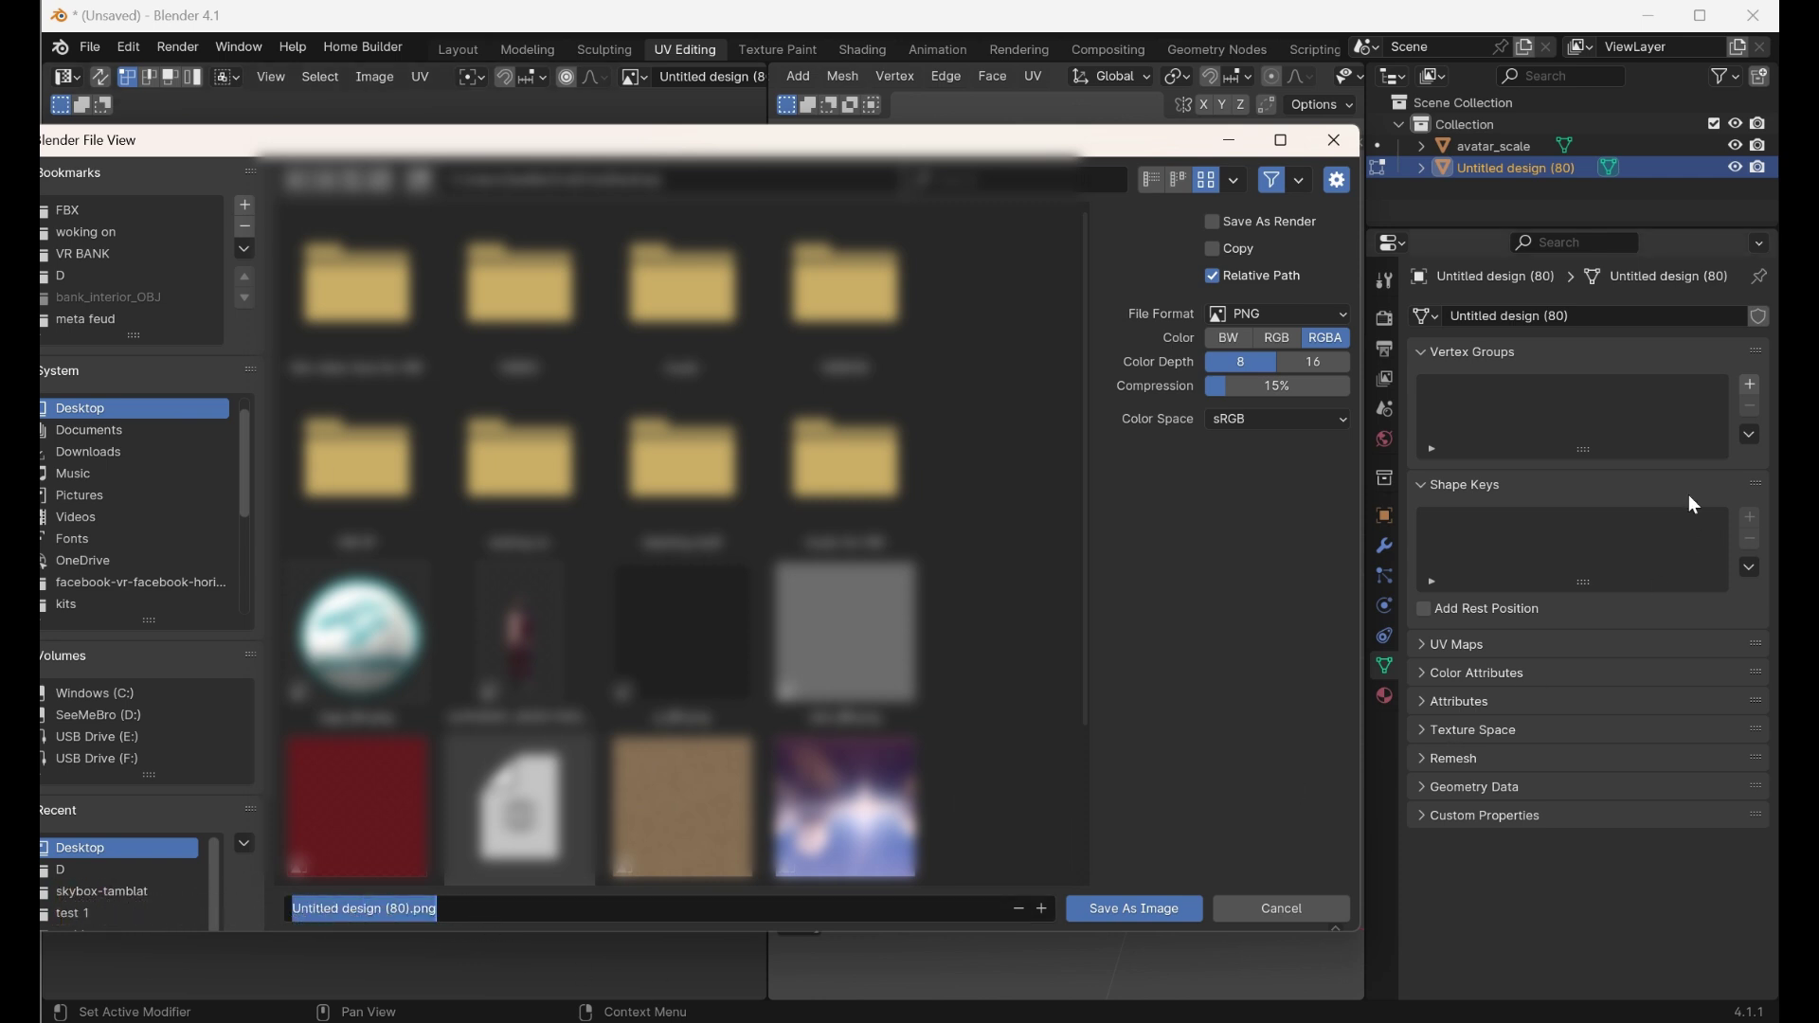
click(1386, 695)
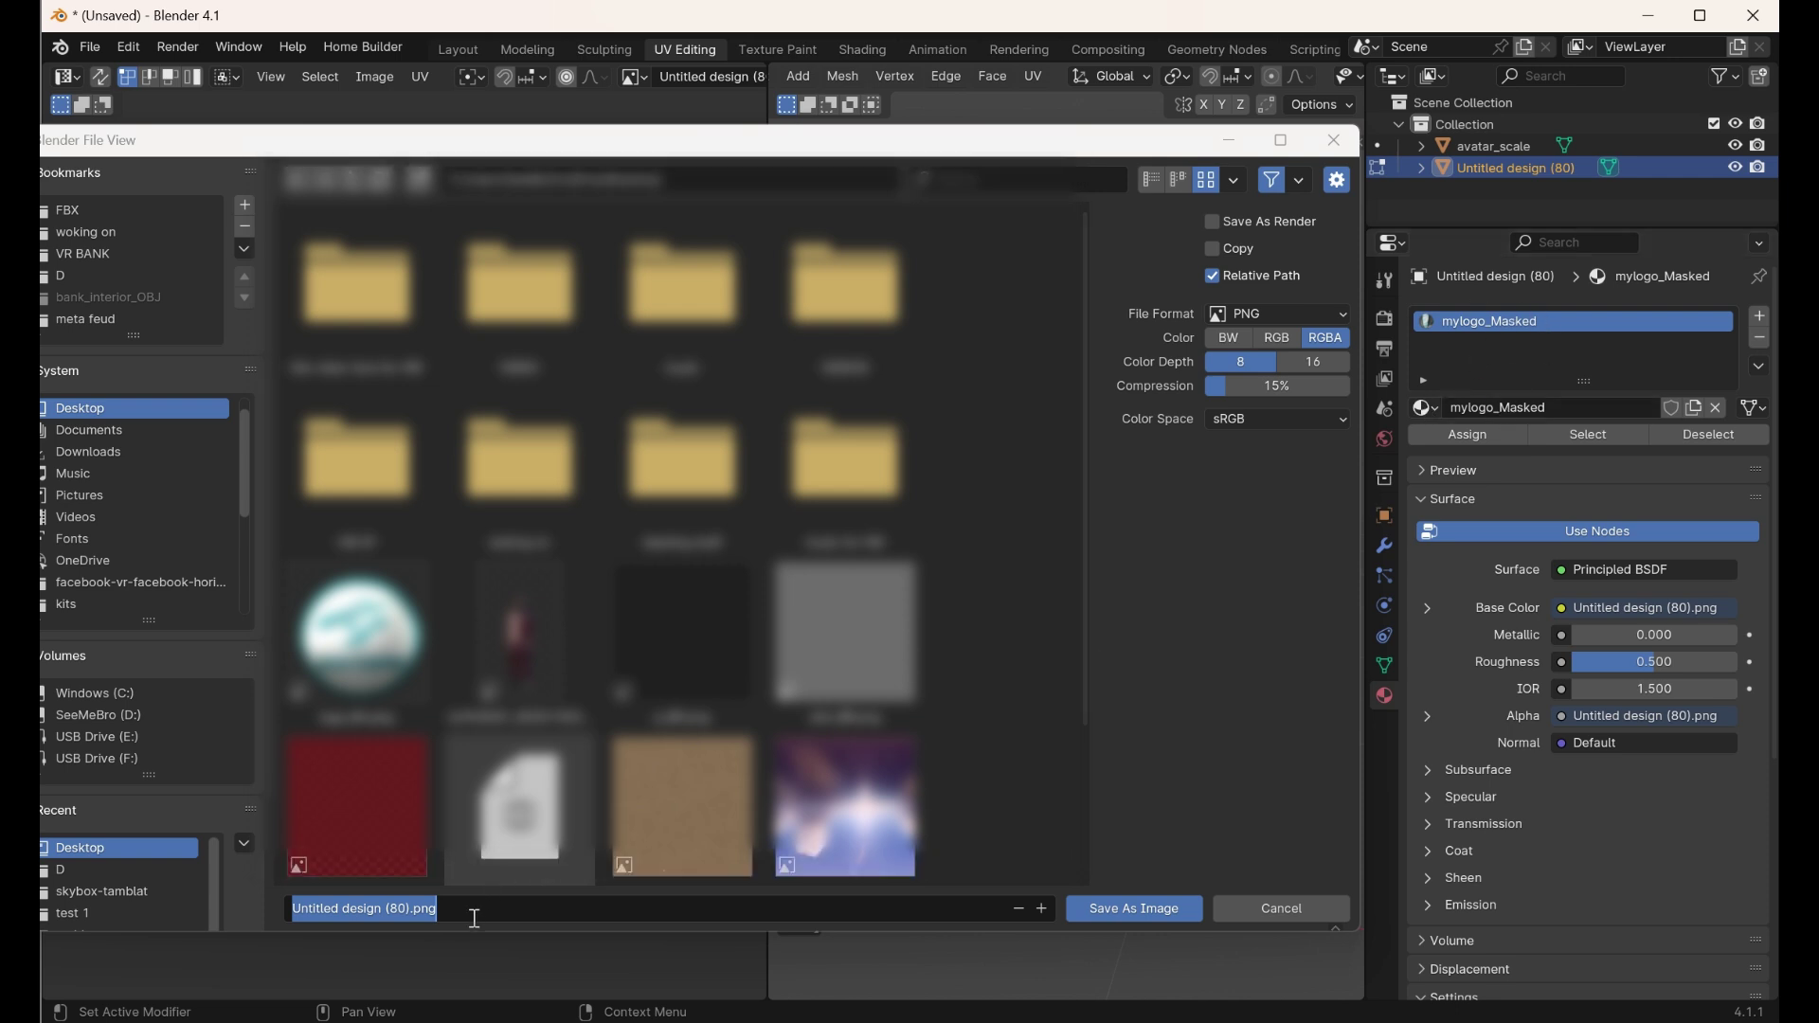
key(BackSpace)
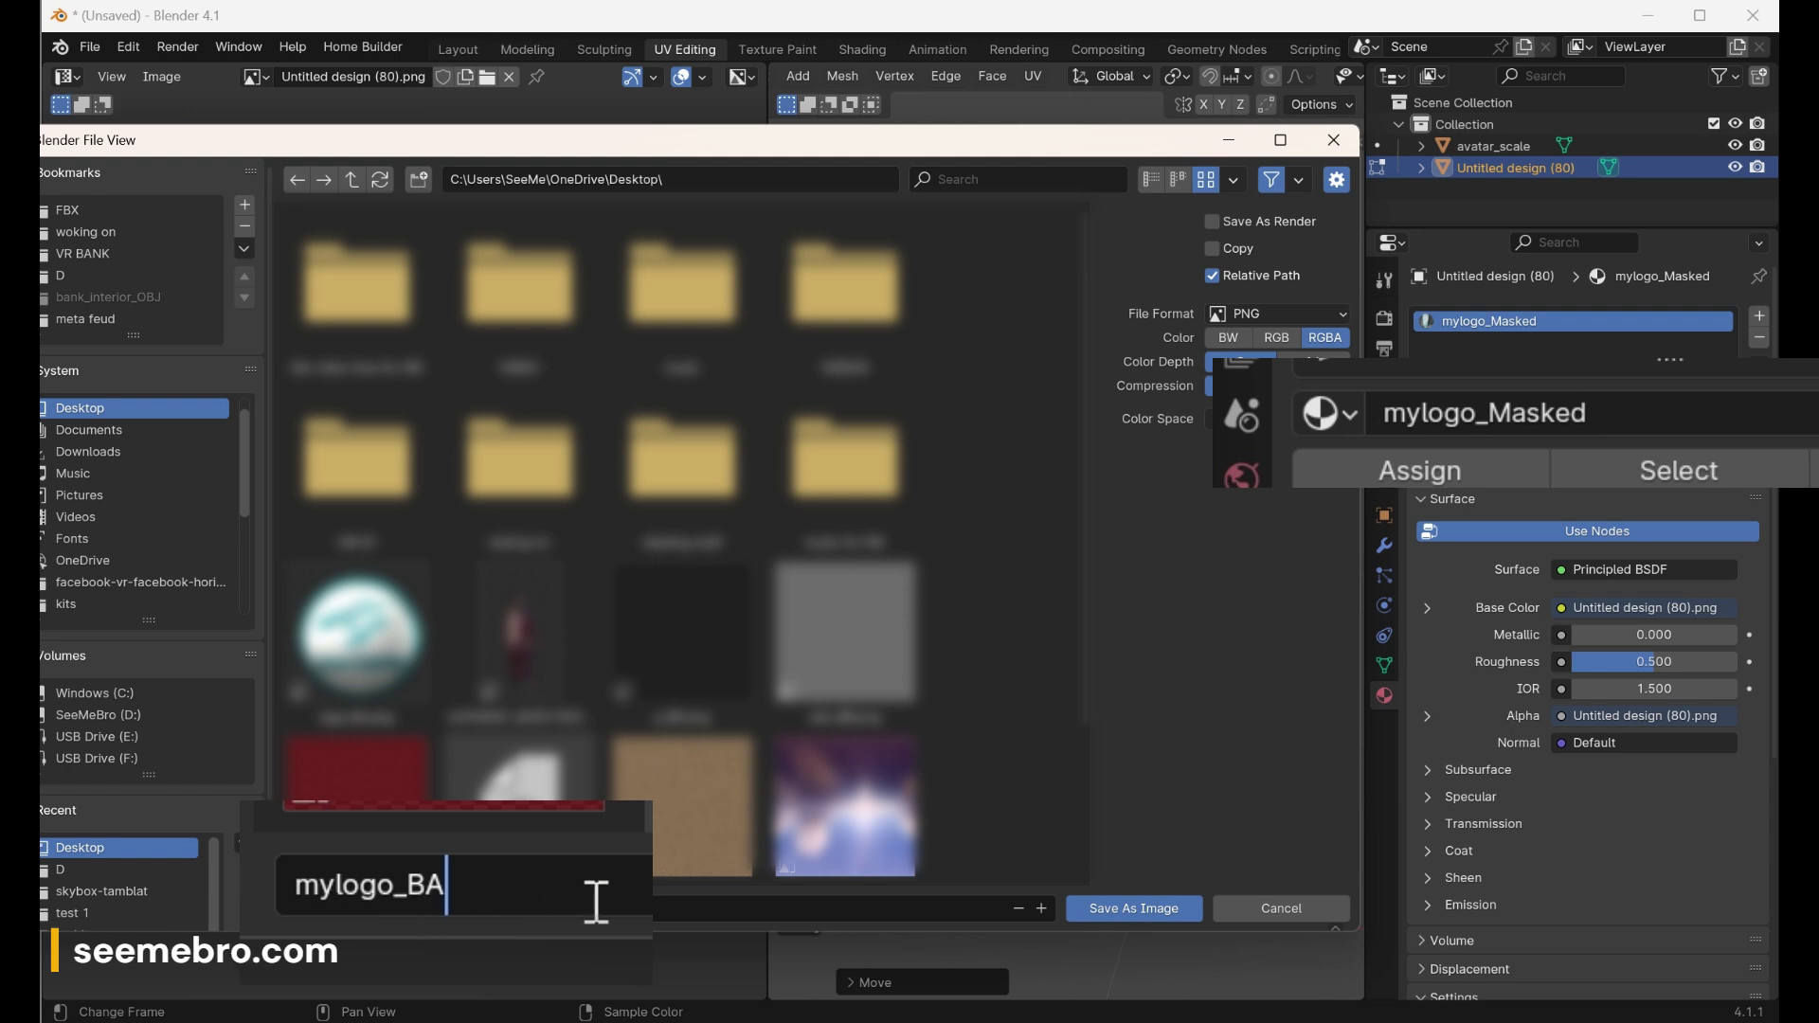
key(Return)
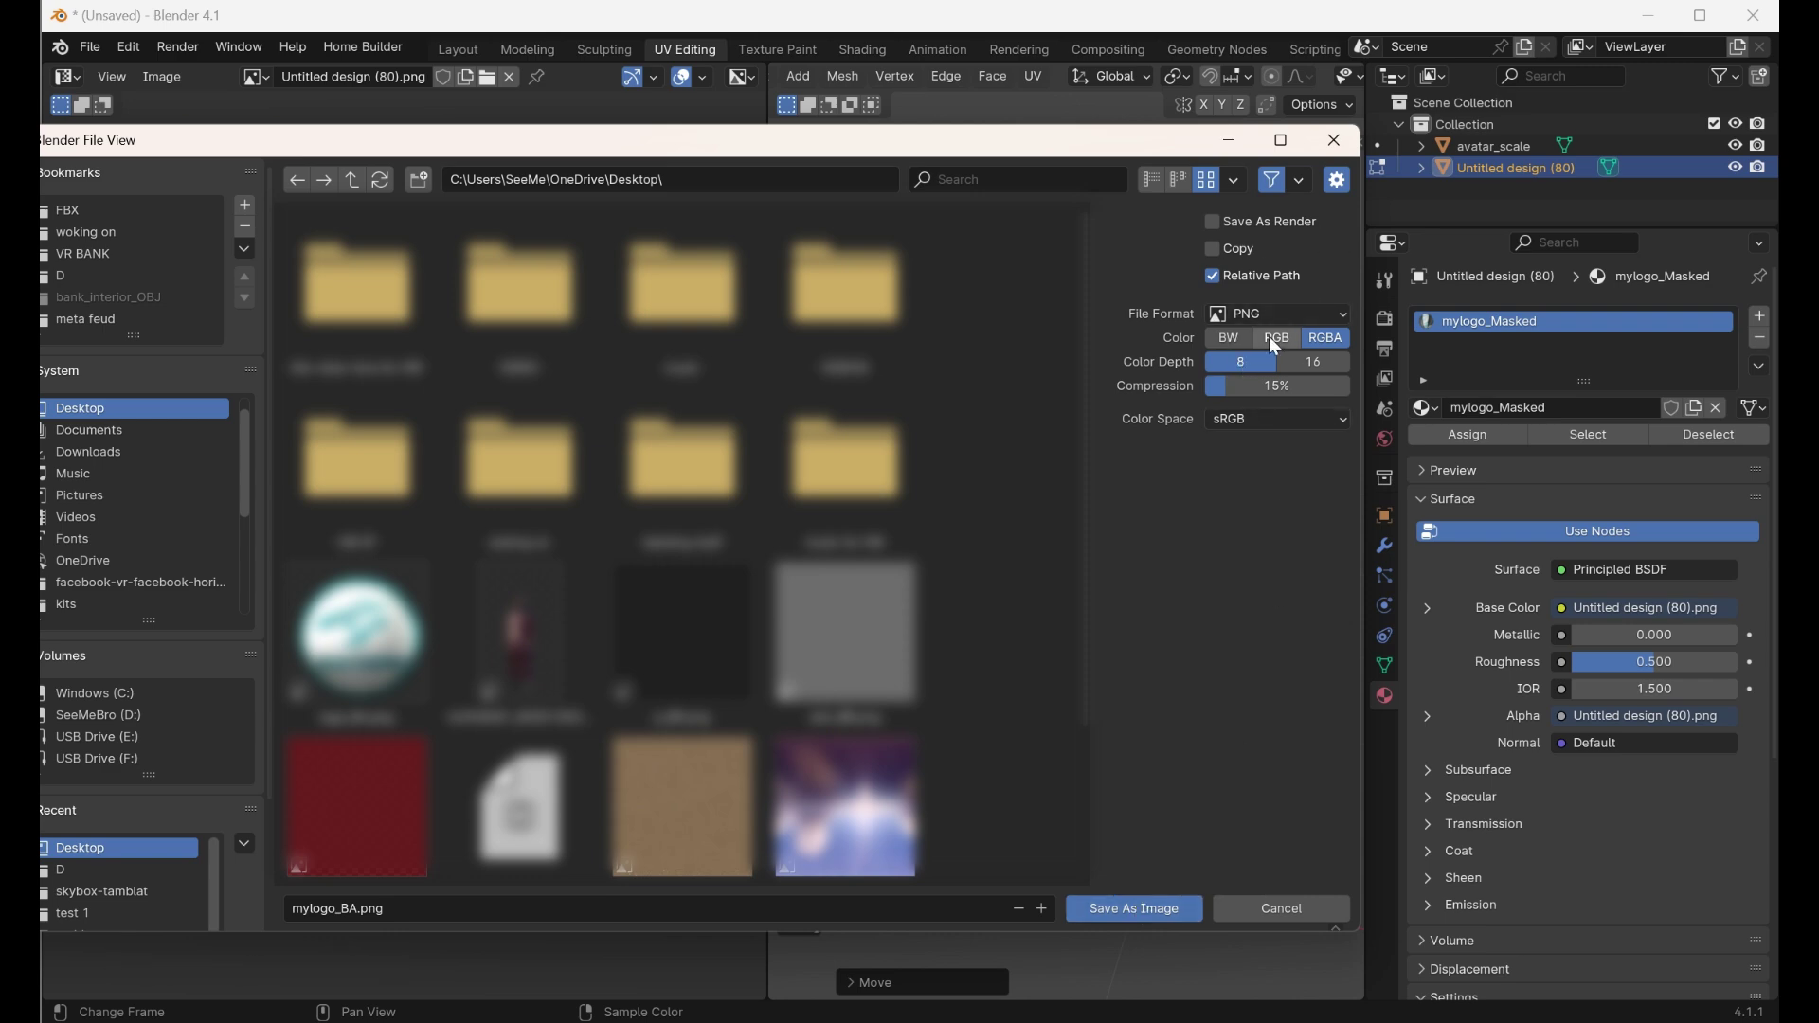
click(1126, 904)
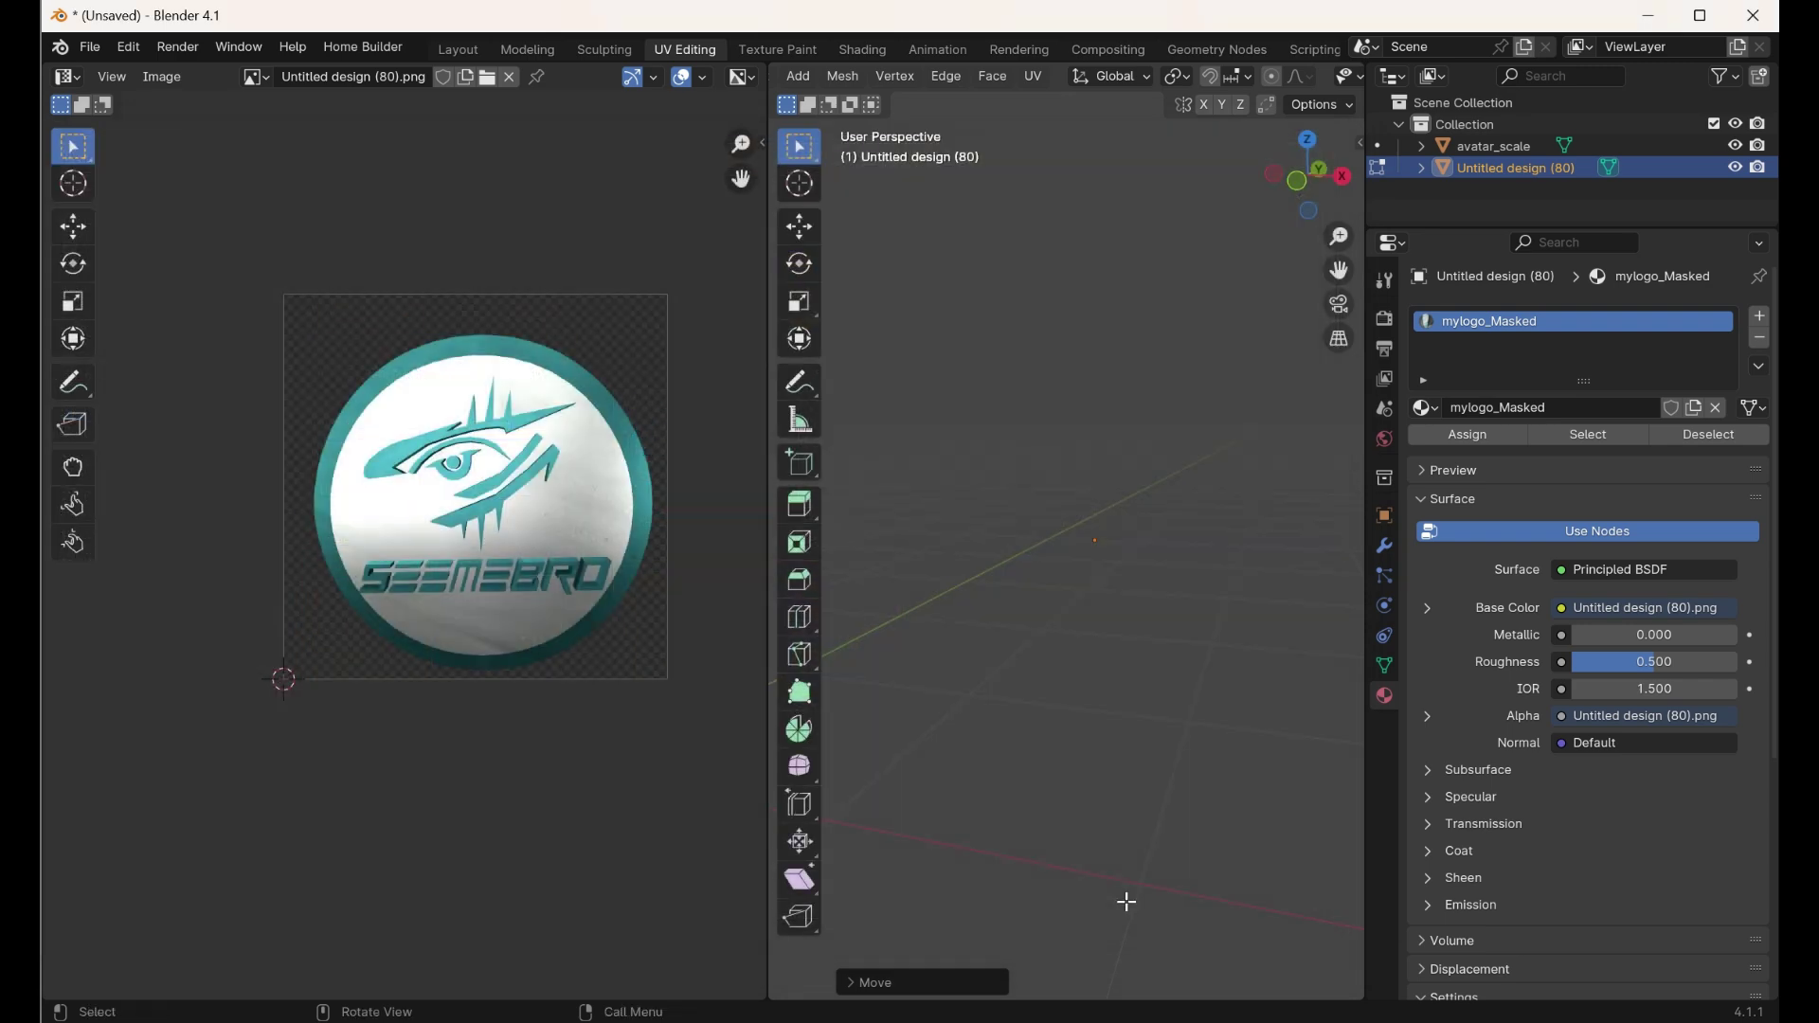
Step: In Horizon Worlds, import mylogo.fbx with mylogo_BA.png as a new 3D model asset, offset pivots off
key(alt+Tab)
click(443, 739)
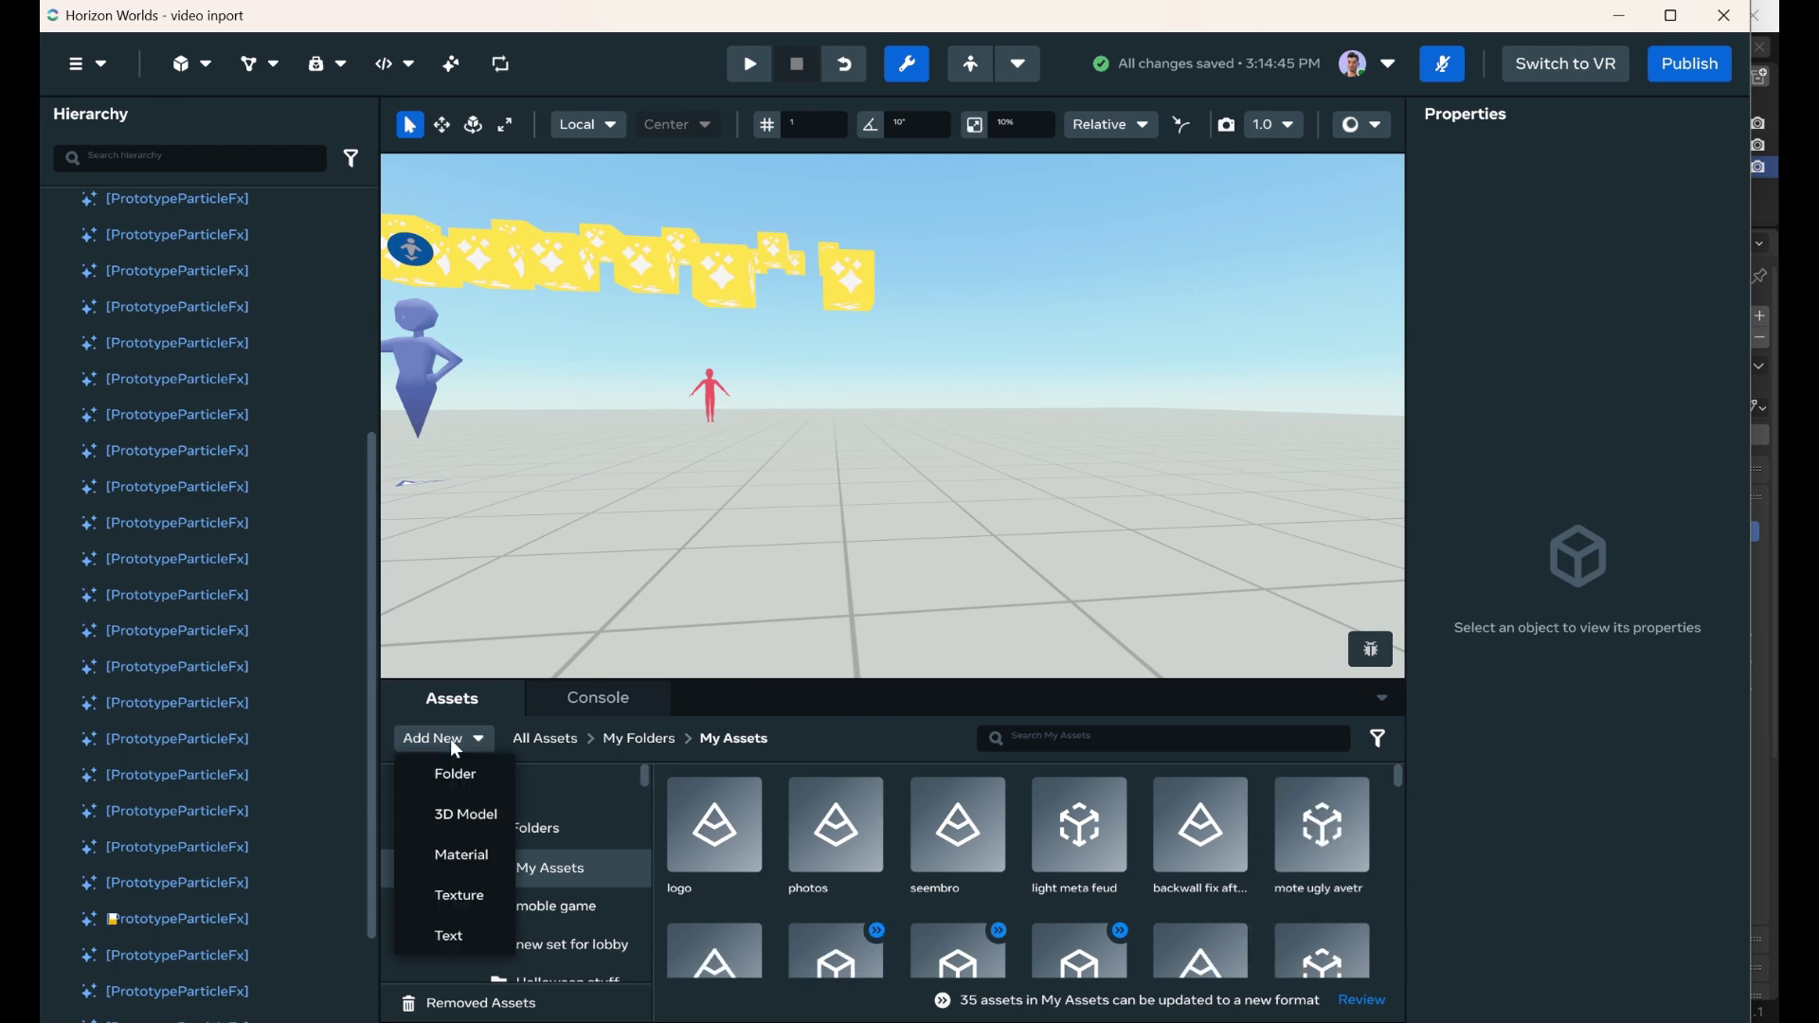
click(461, 817)
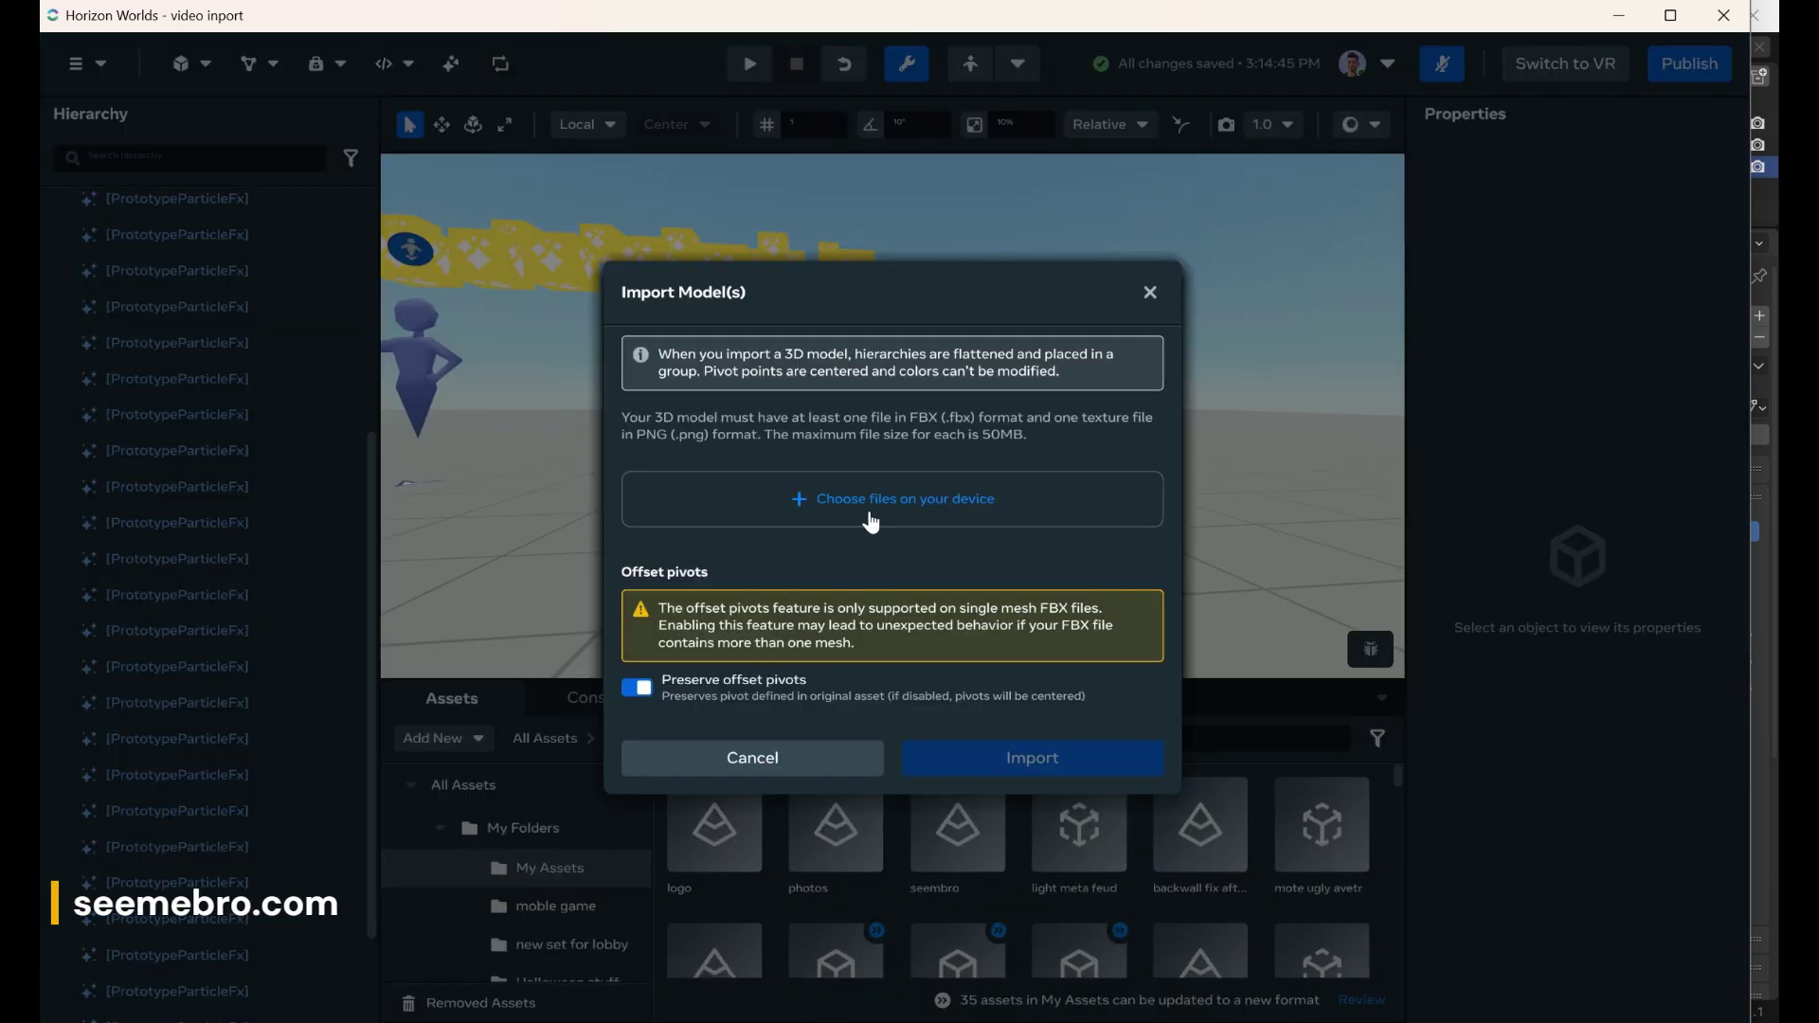
click(642, 693)
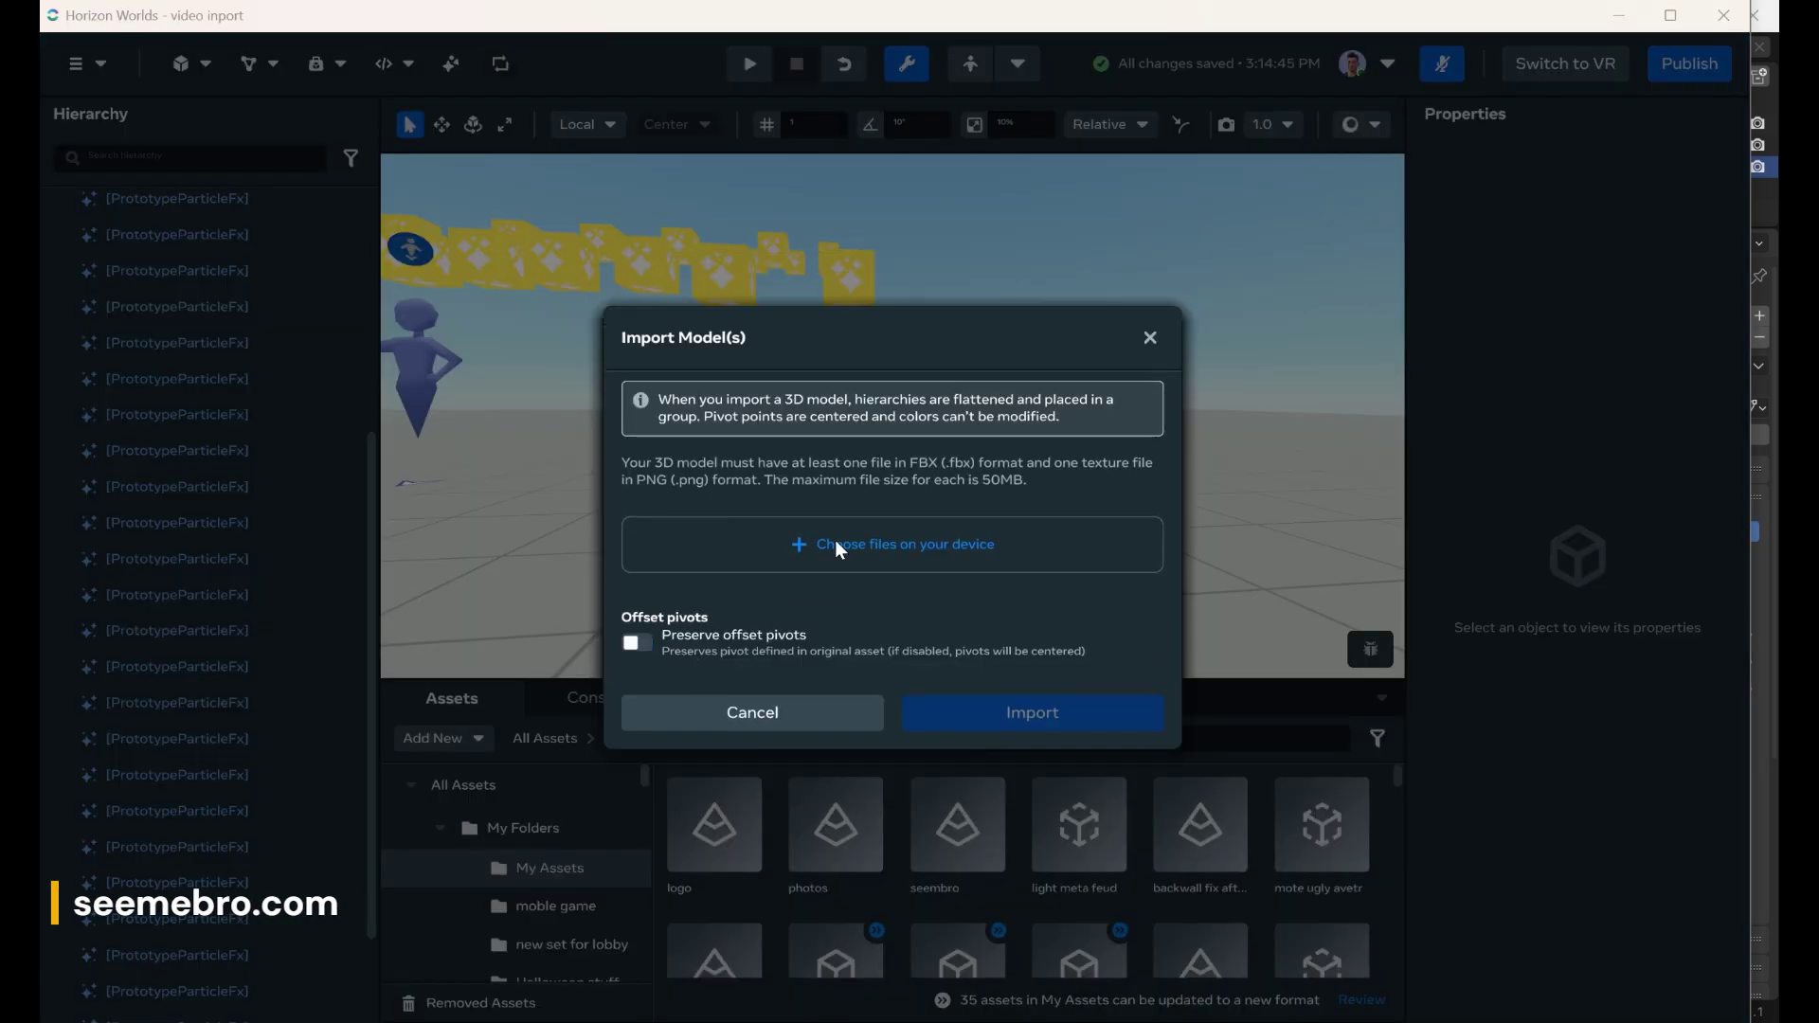
click(836, 544)
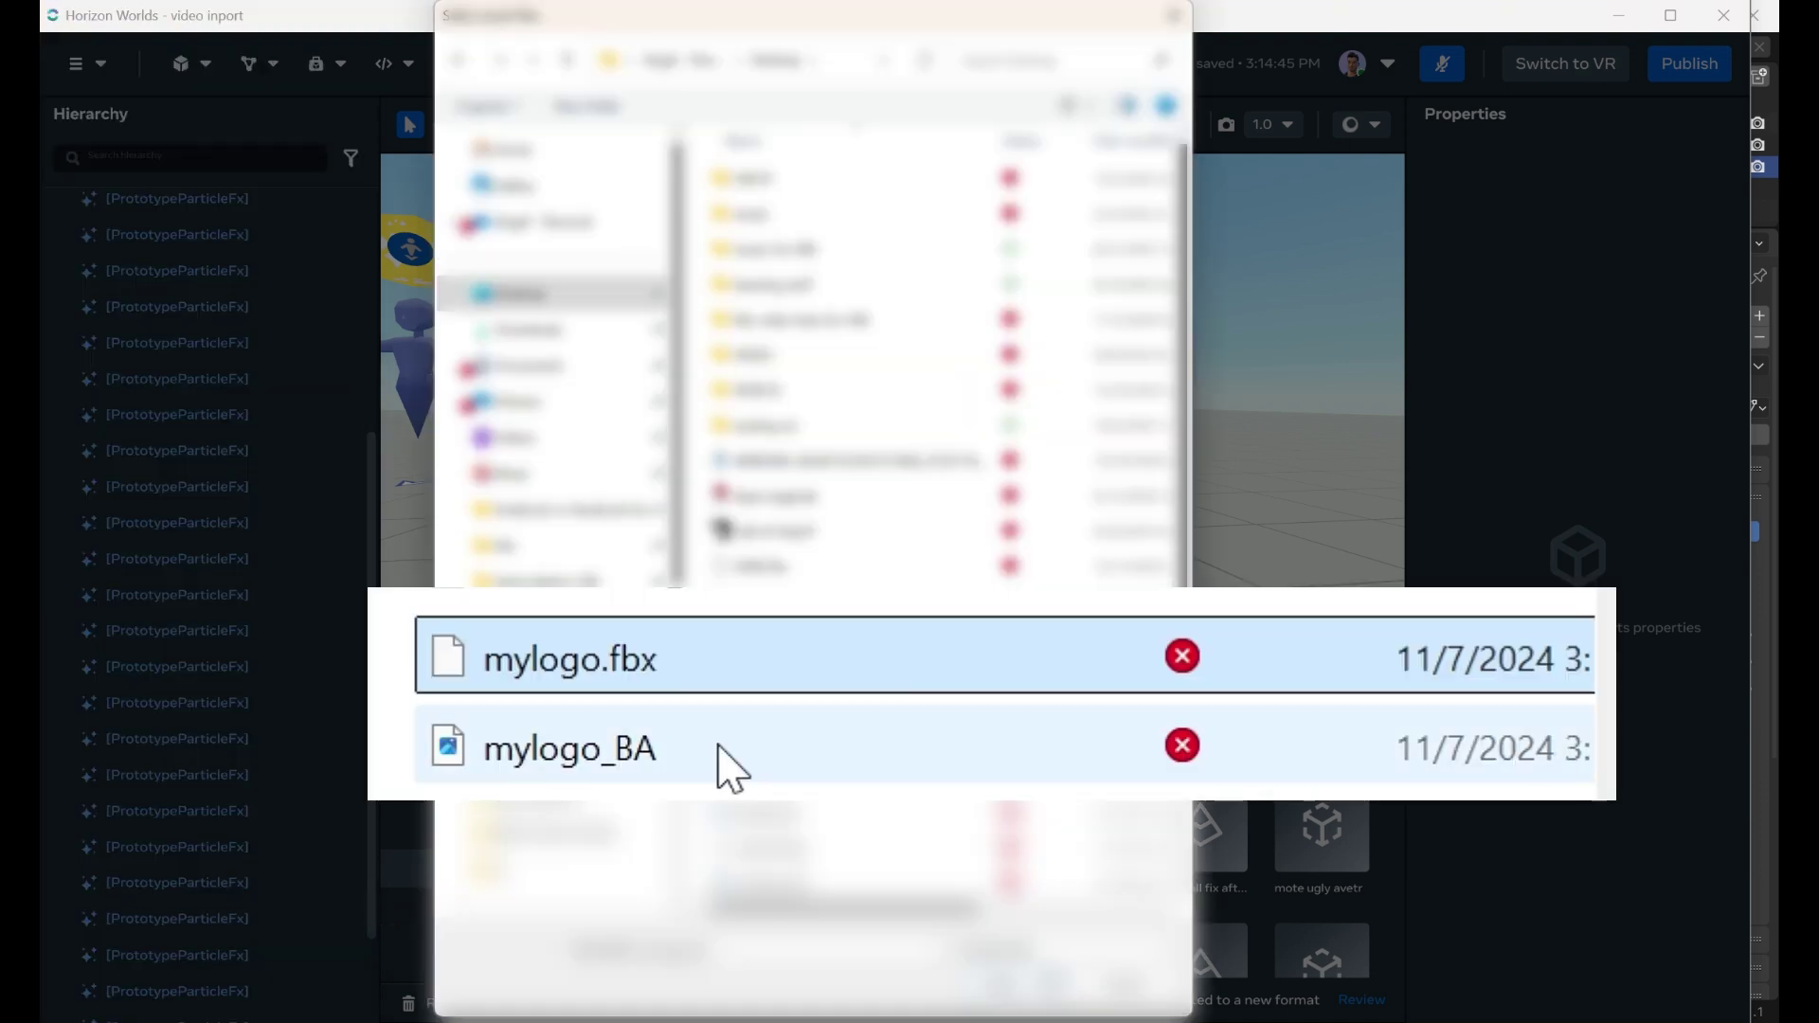
ctrl+click(720, 749)
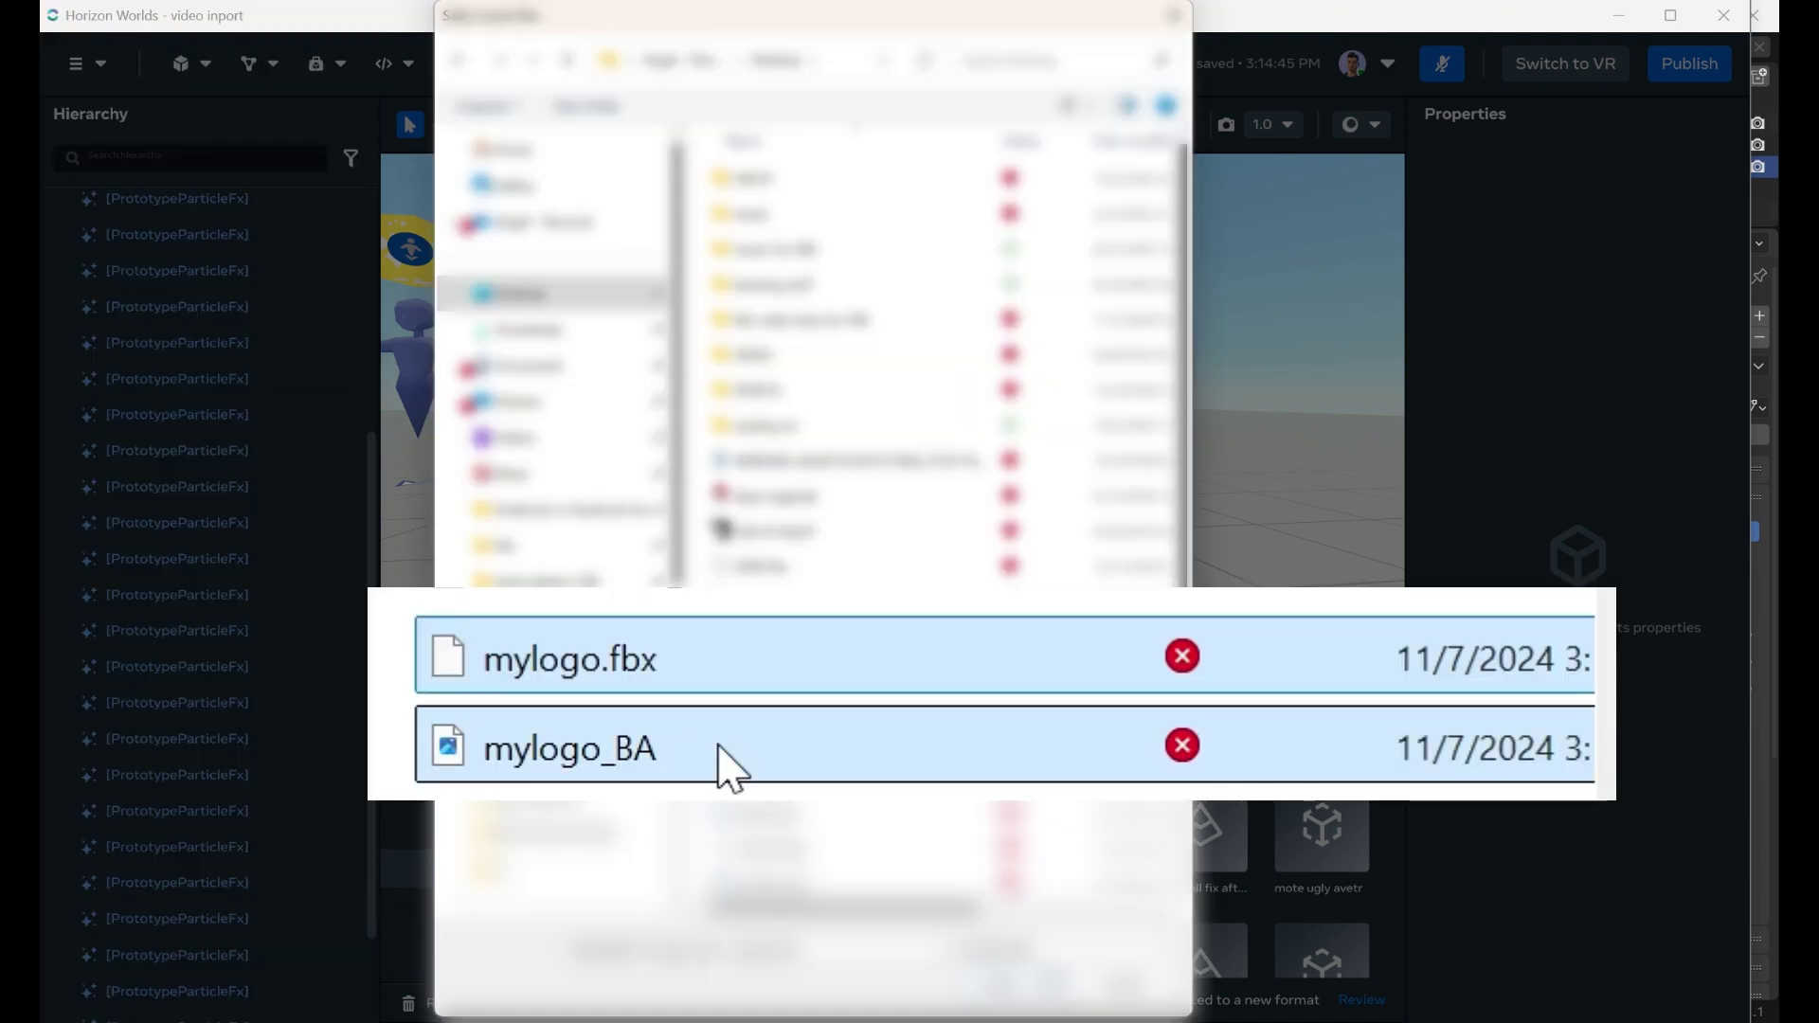
click(1004, 986)
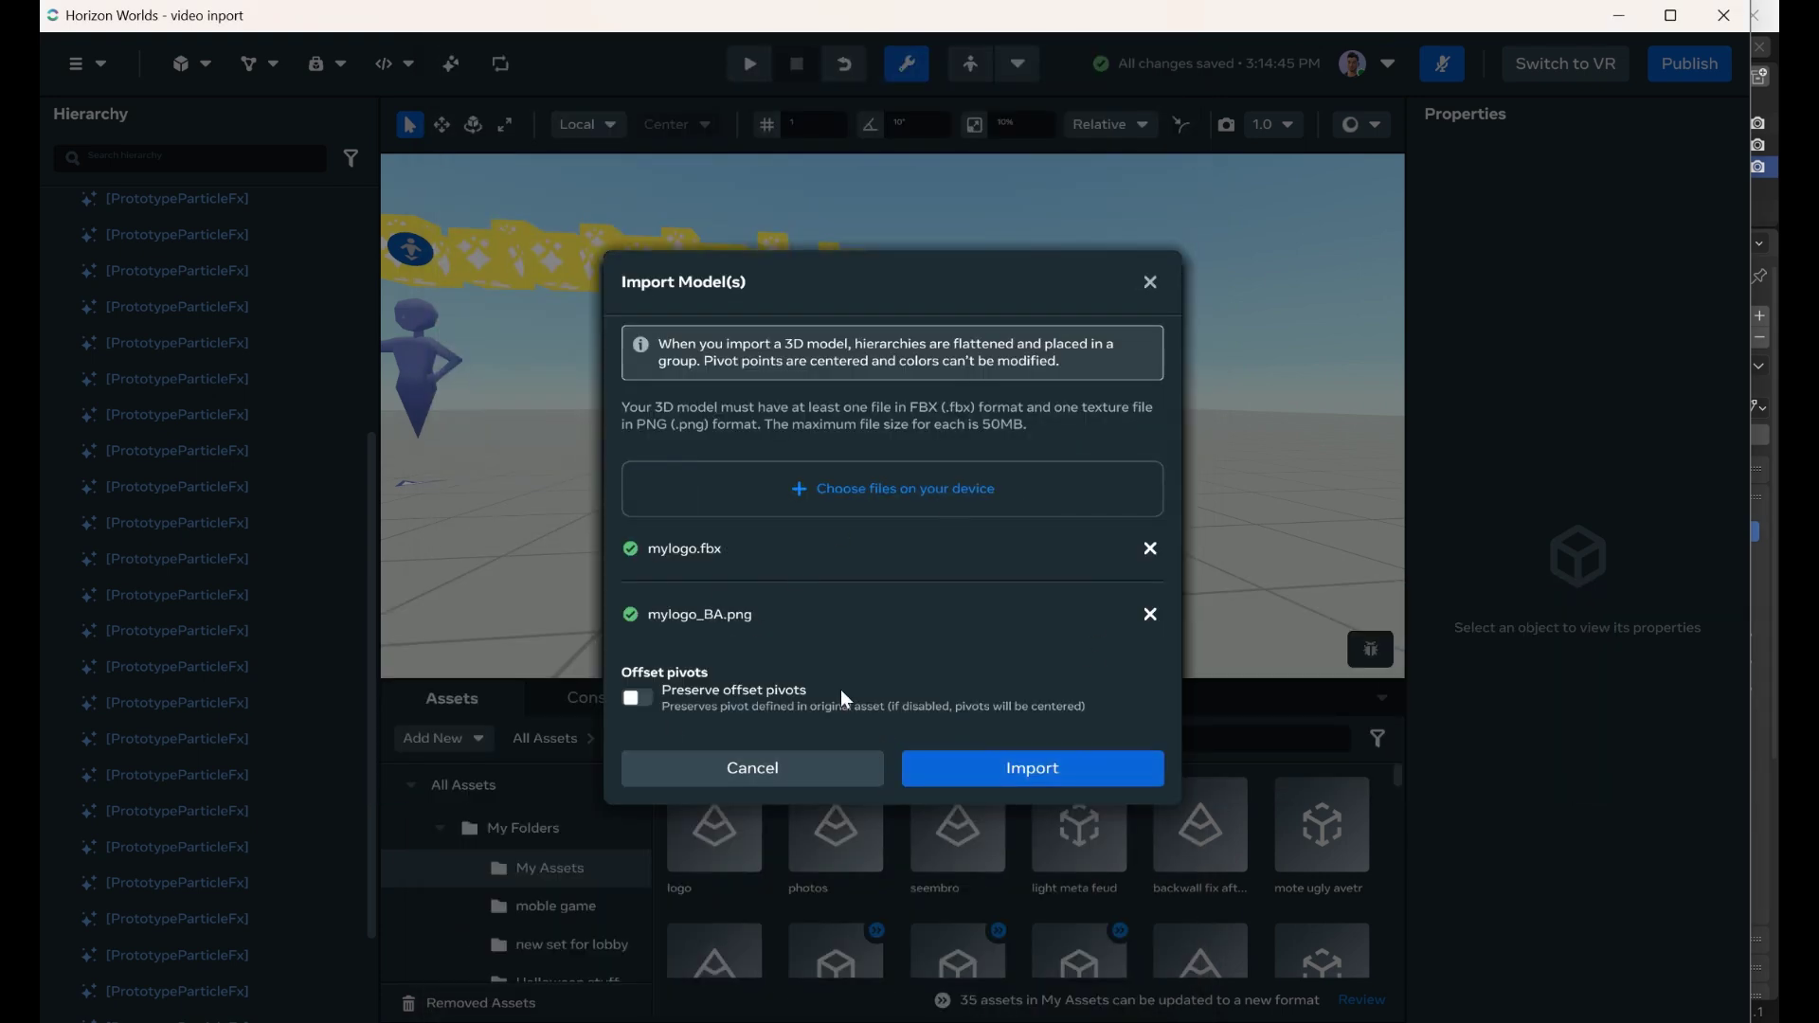
click(1015, 766)
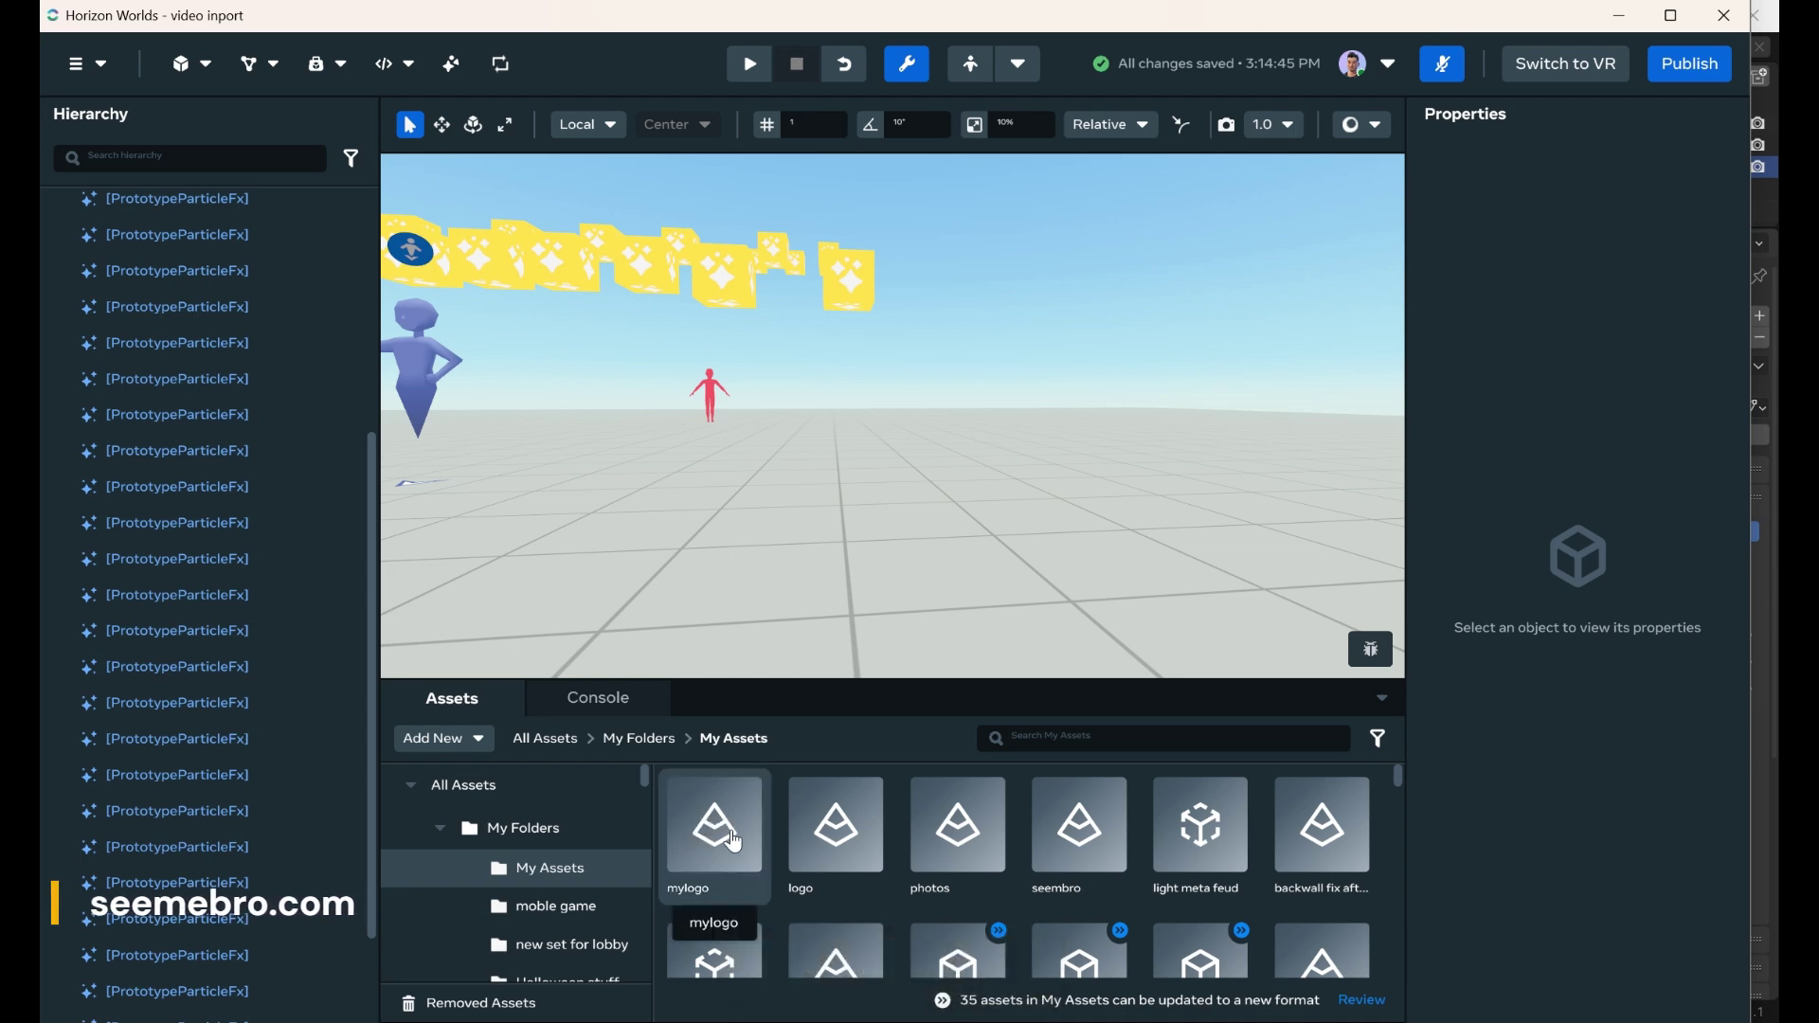
Step: Place the mylogo asset in the world, raise it off the floor, and set Rotation Y to 0
drag(734, 841, 923, 482)
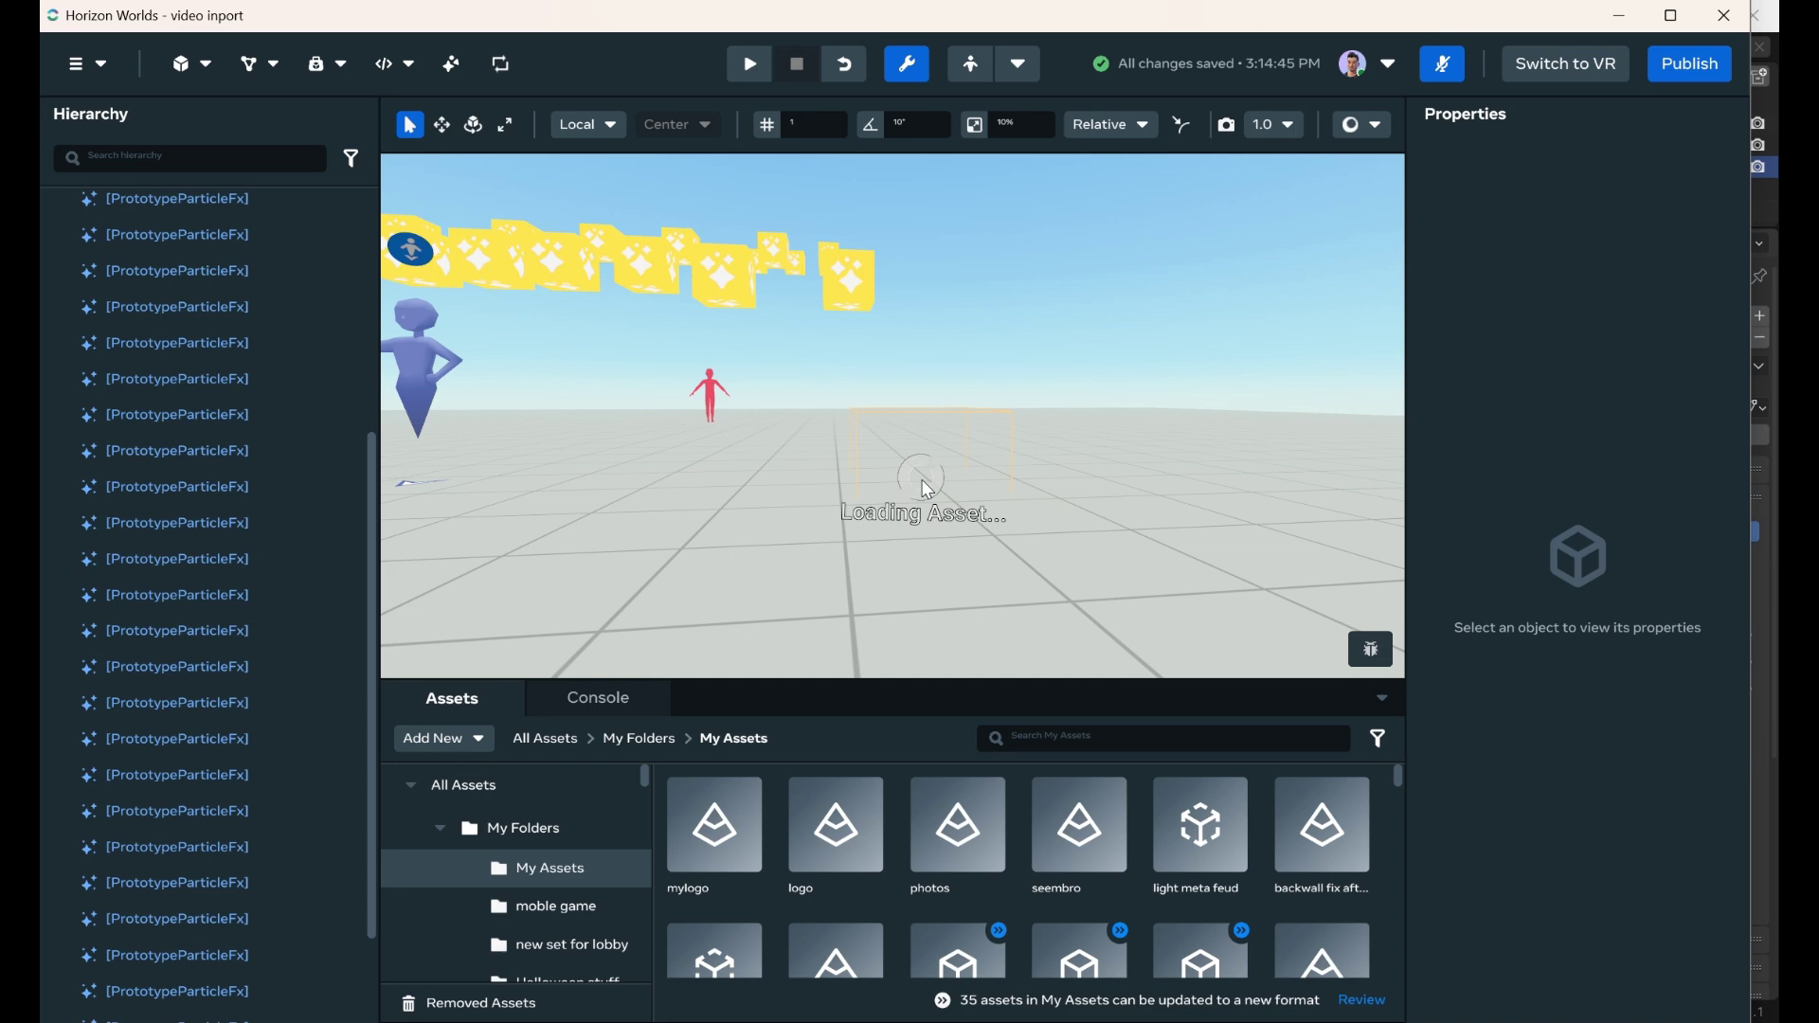
drag(924, 432, 925, 358)
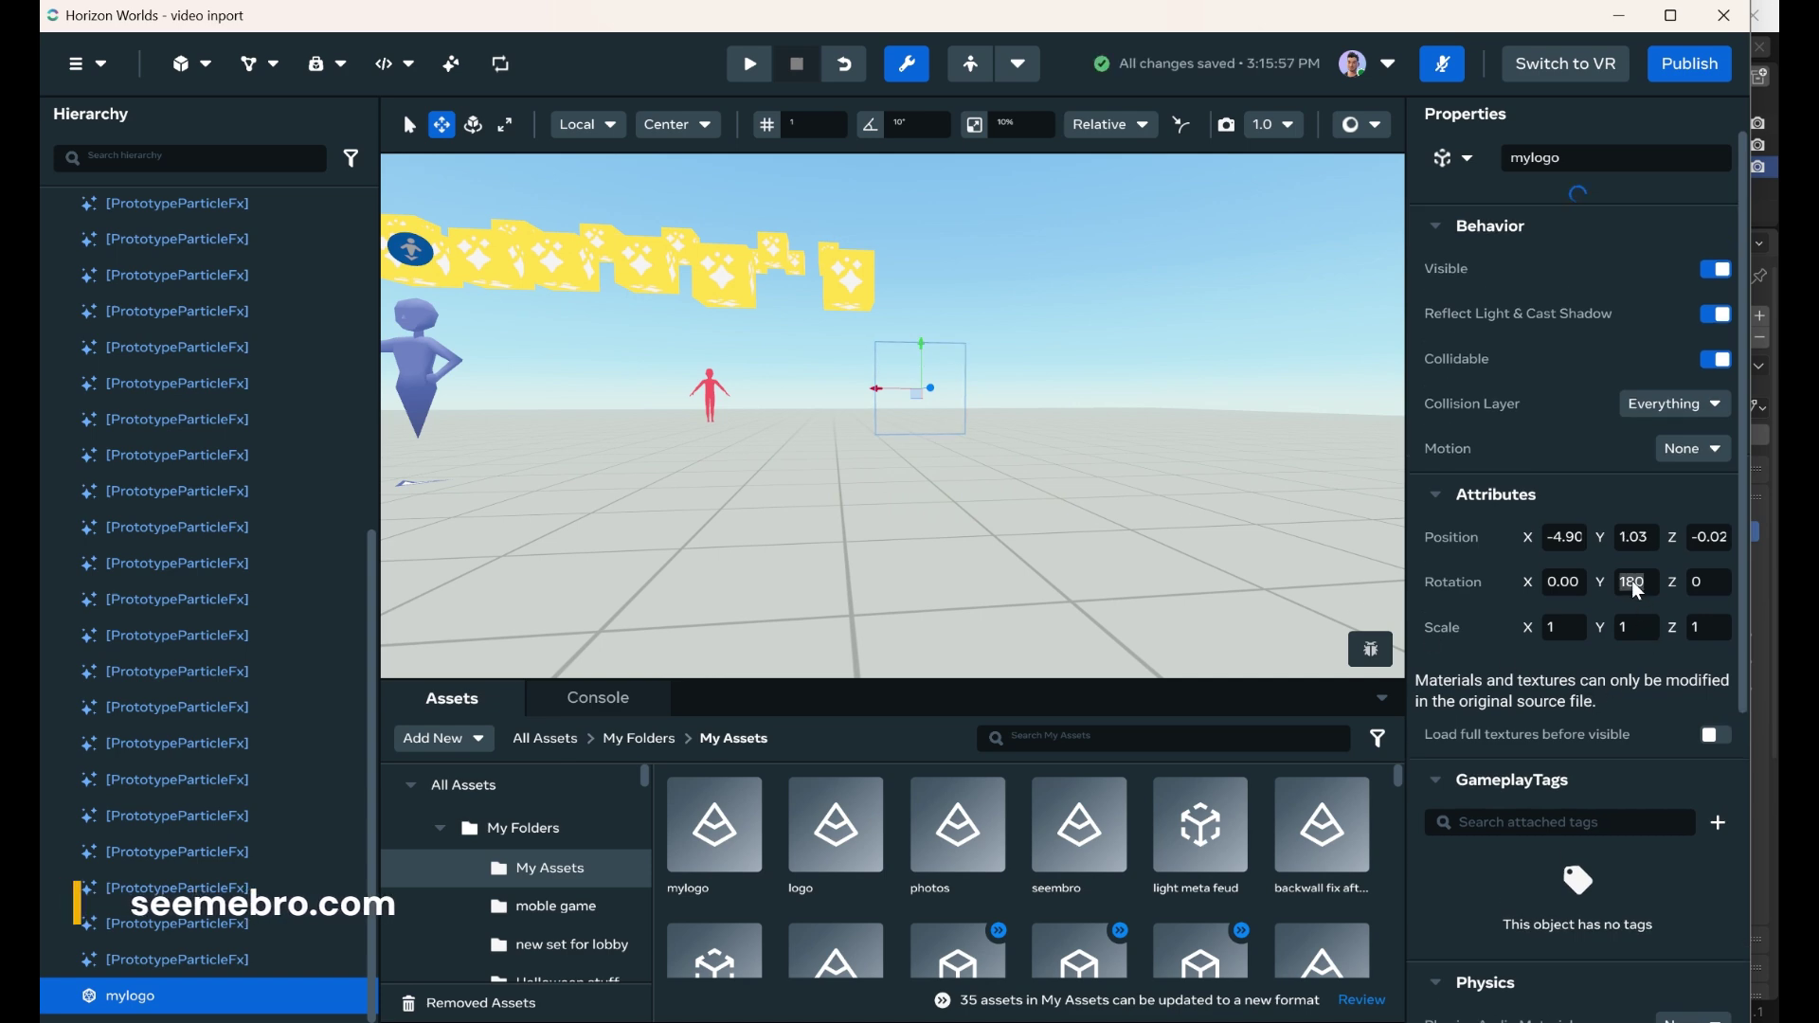
text(0)
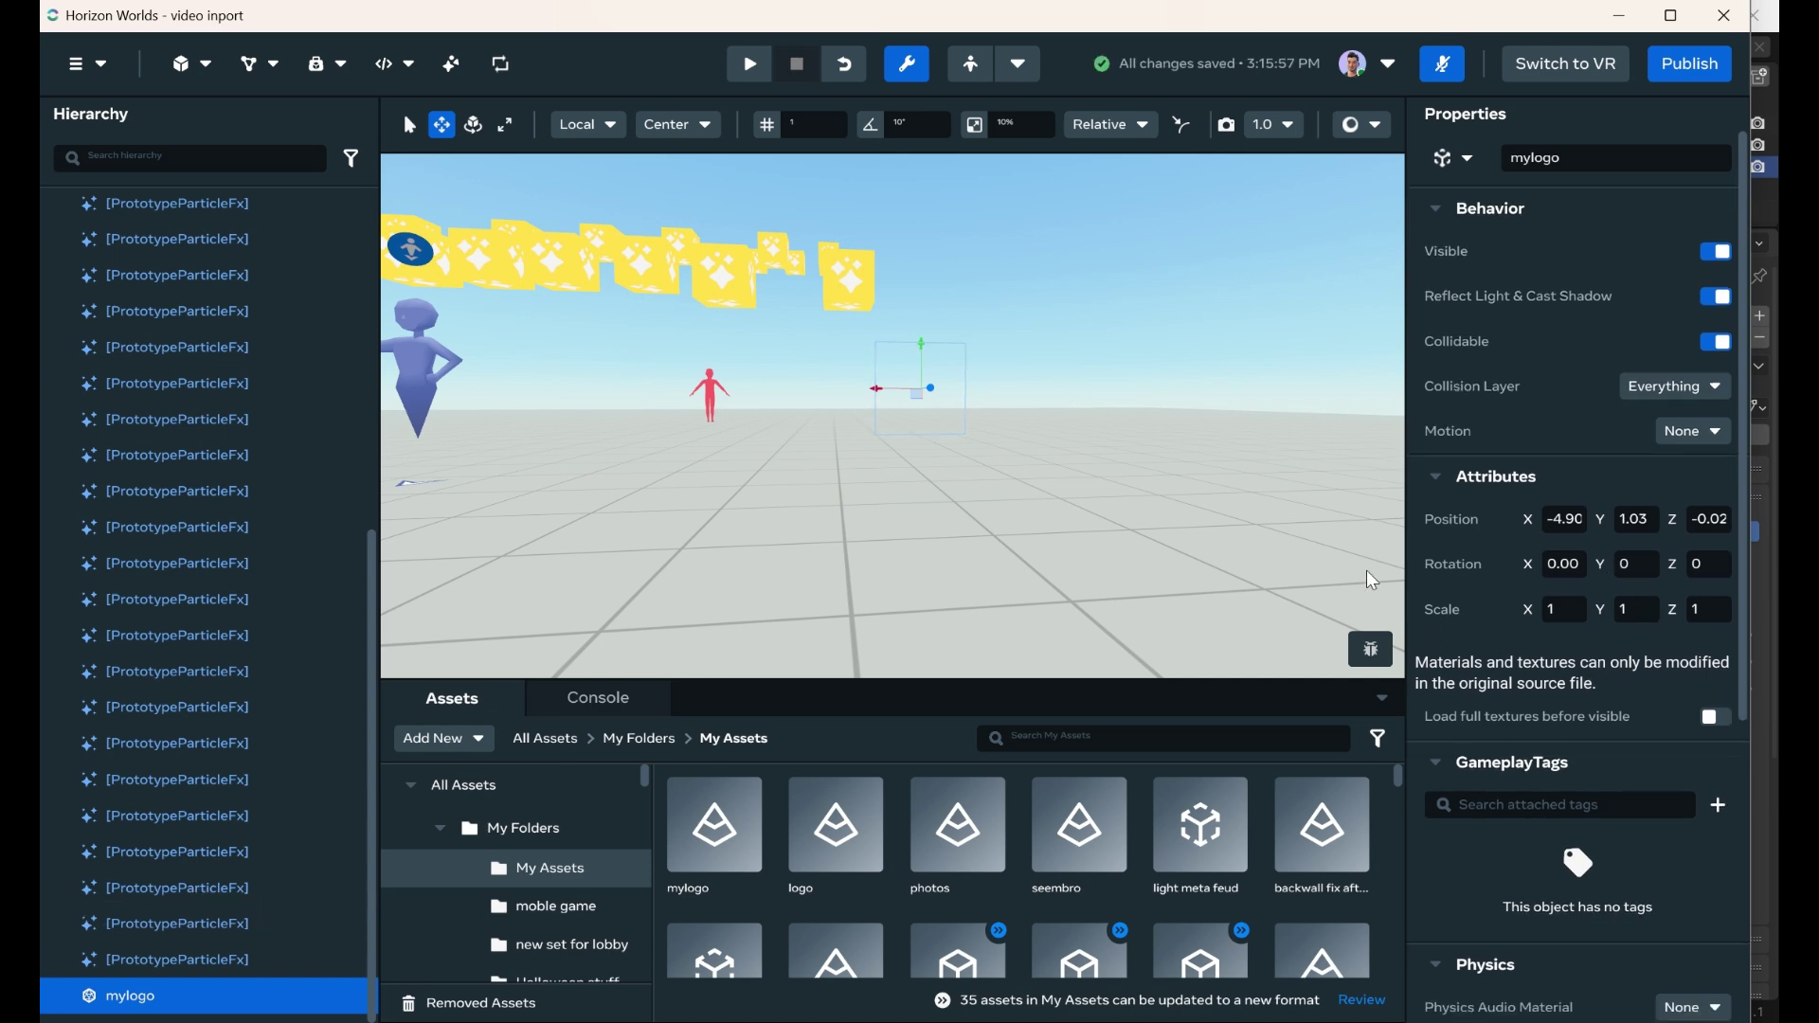
text(f)
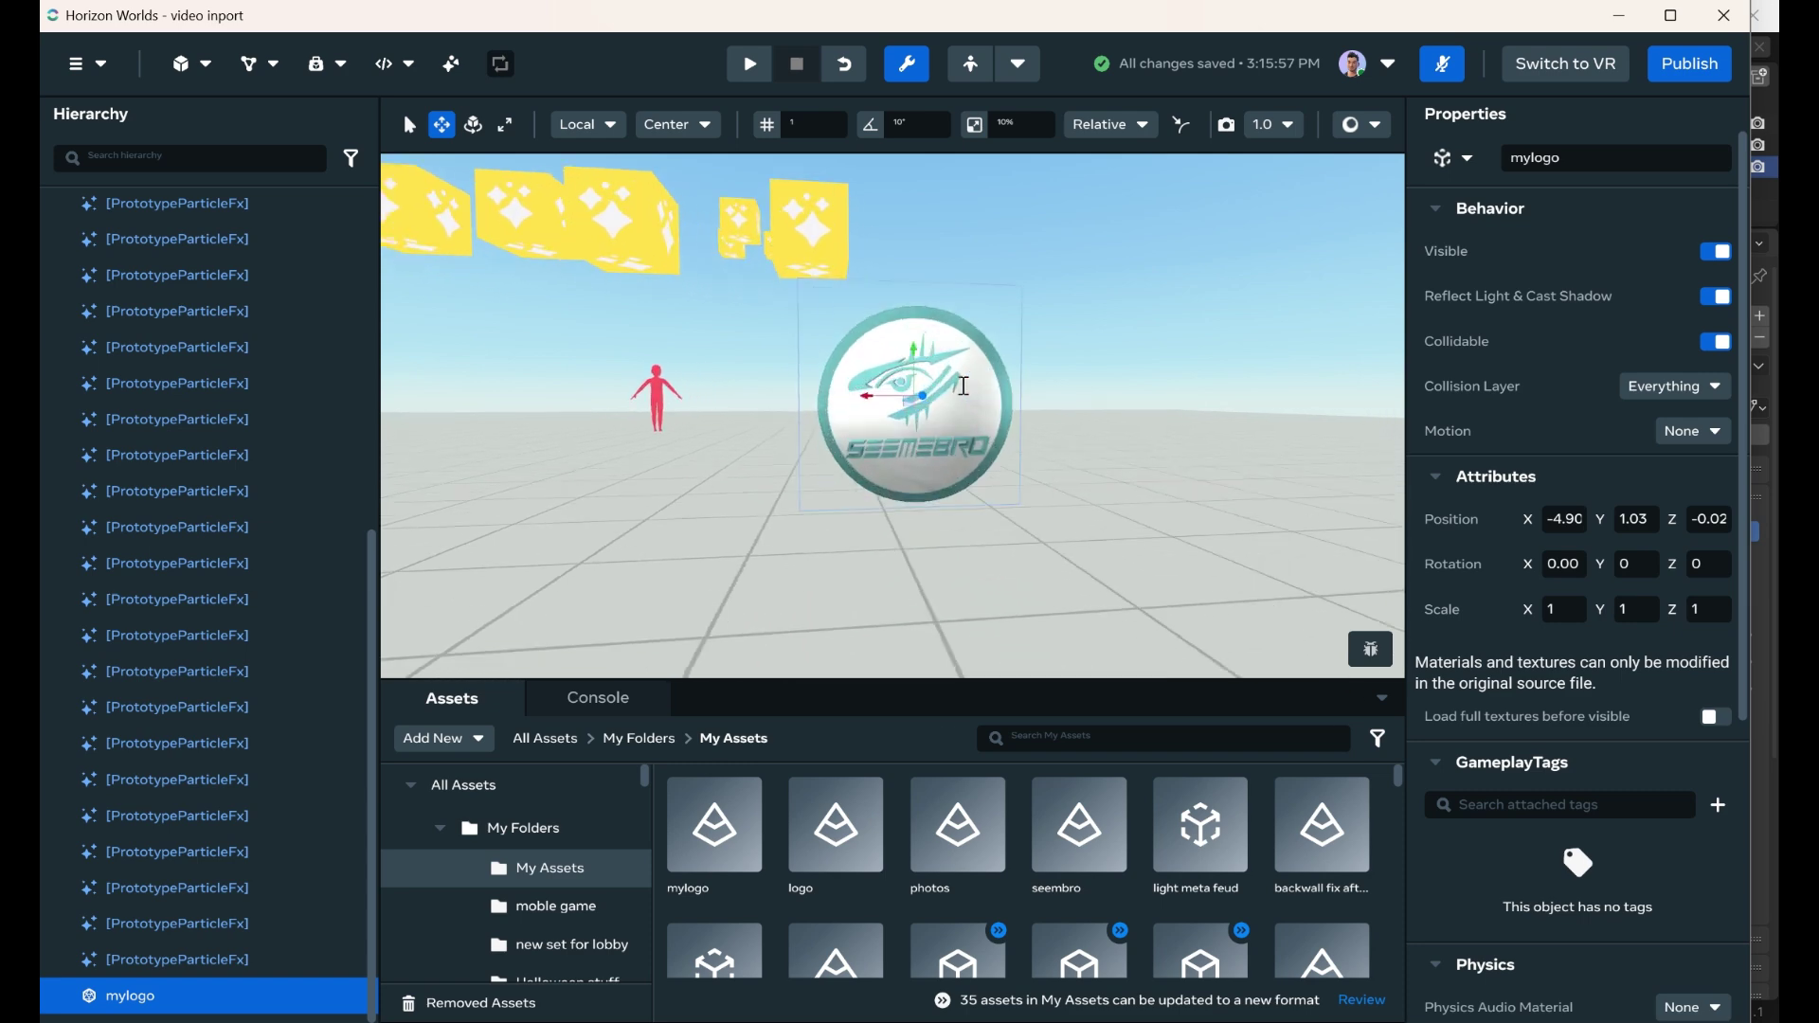
click(1165, 313)
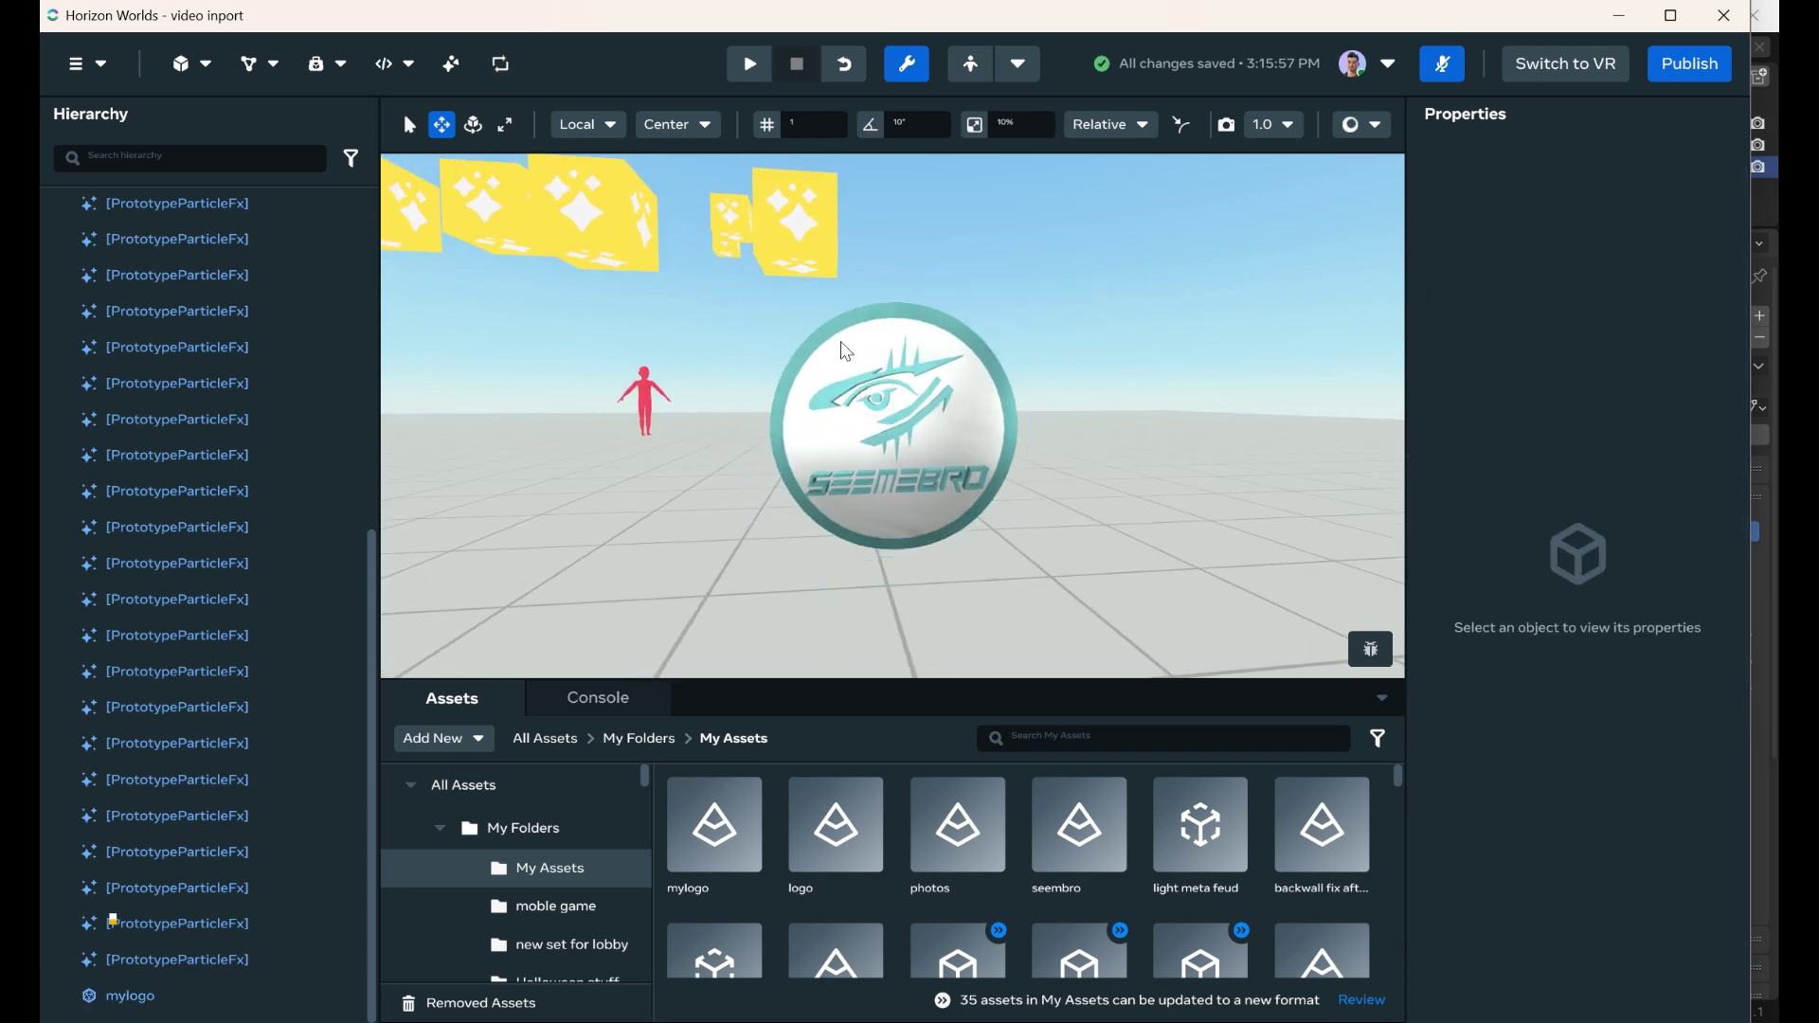
click(847, 352)
click(1150, 313)
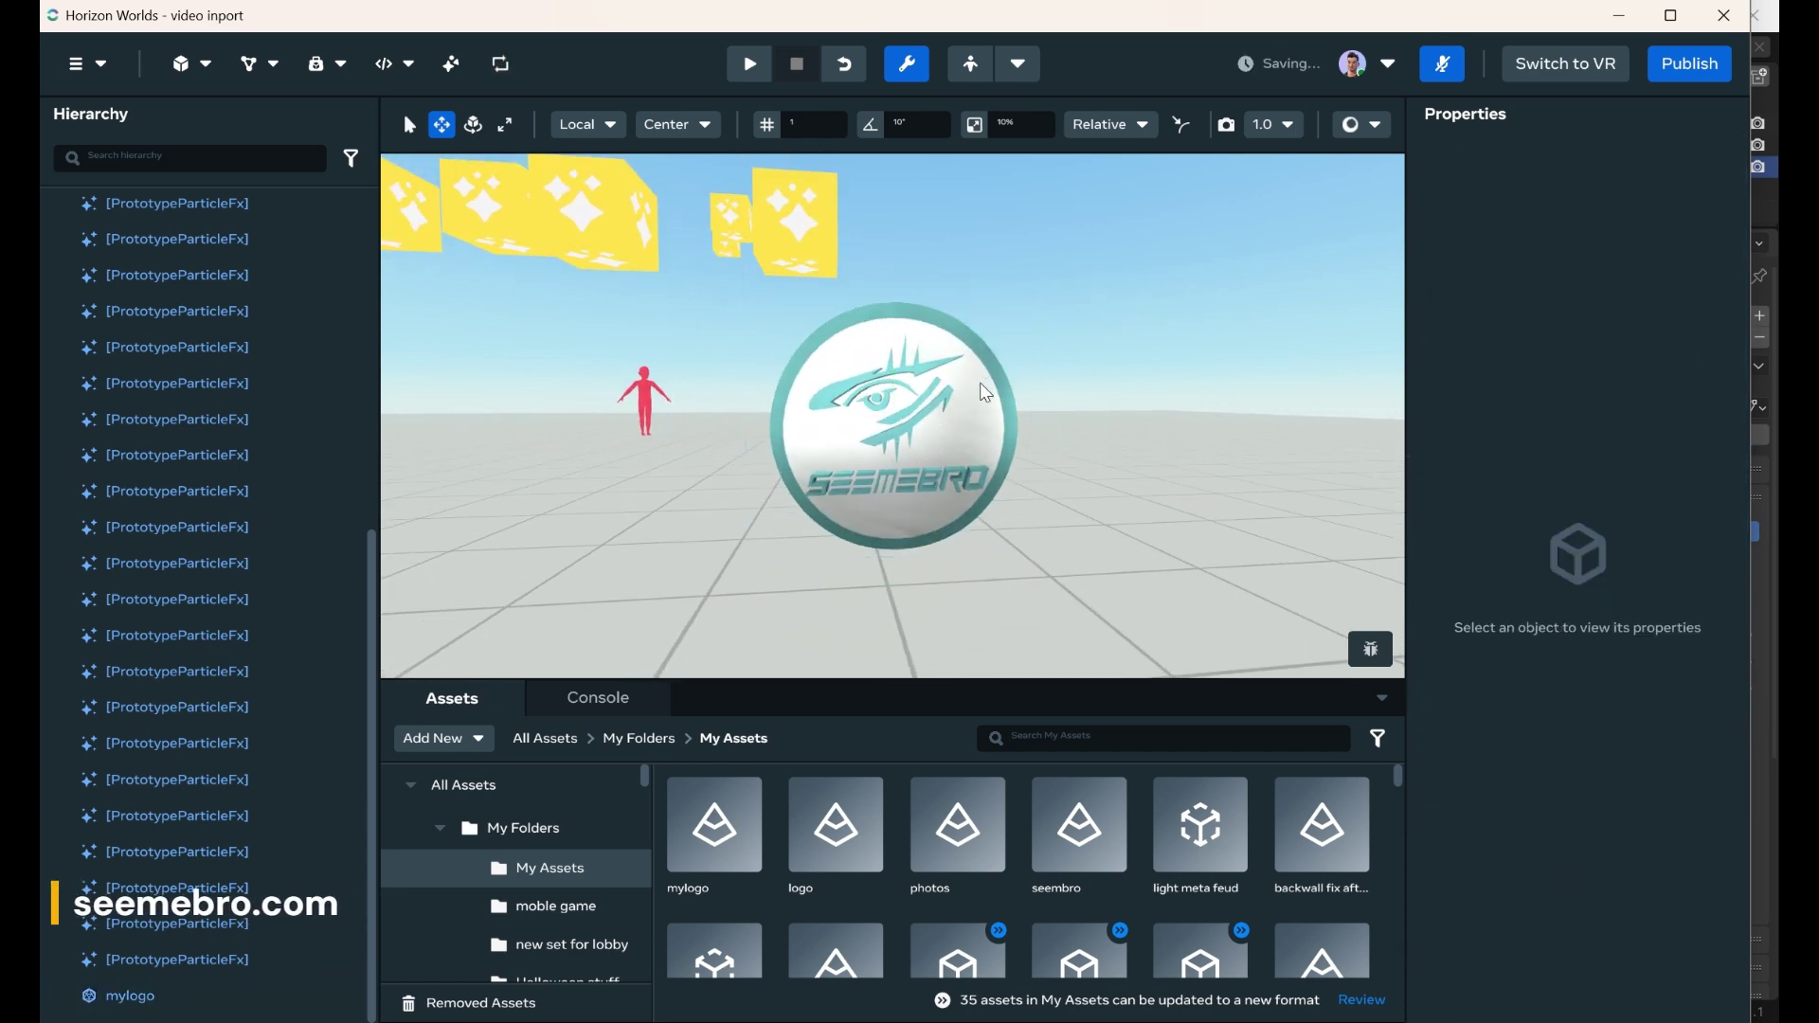
click(853, 415)
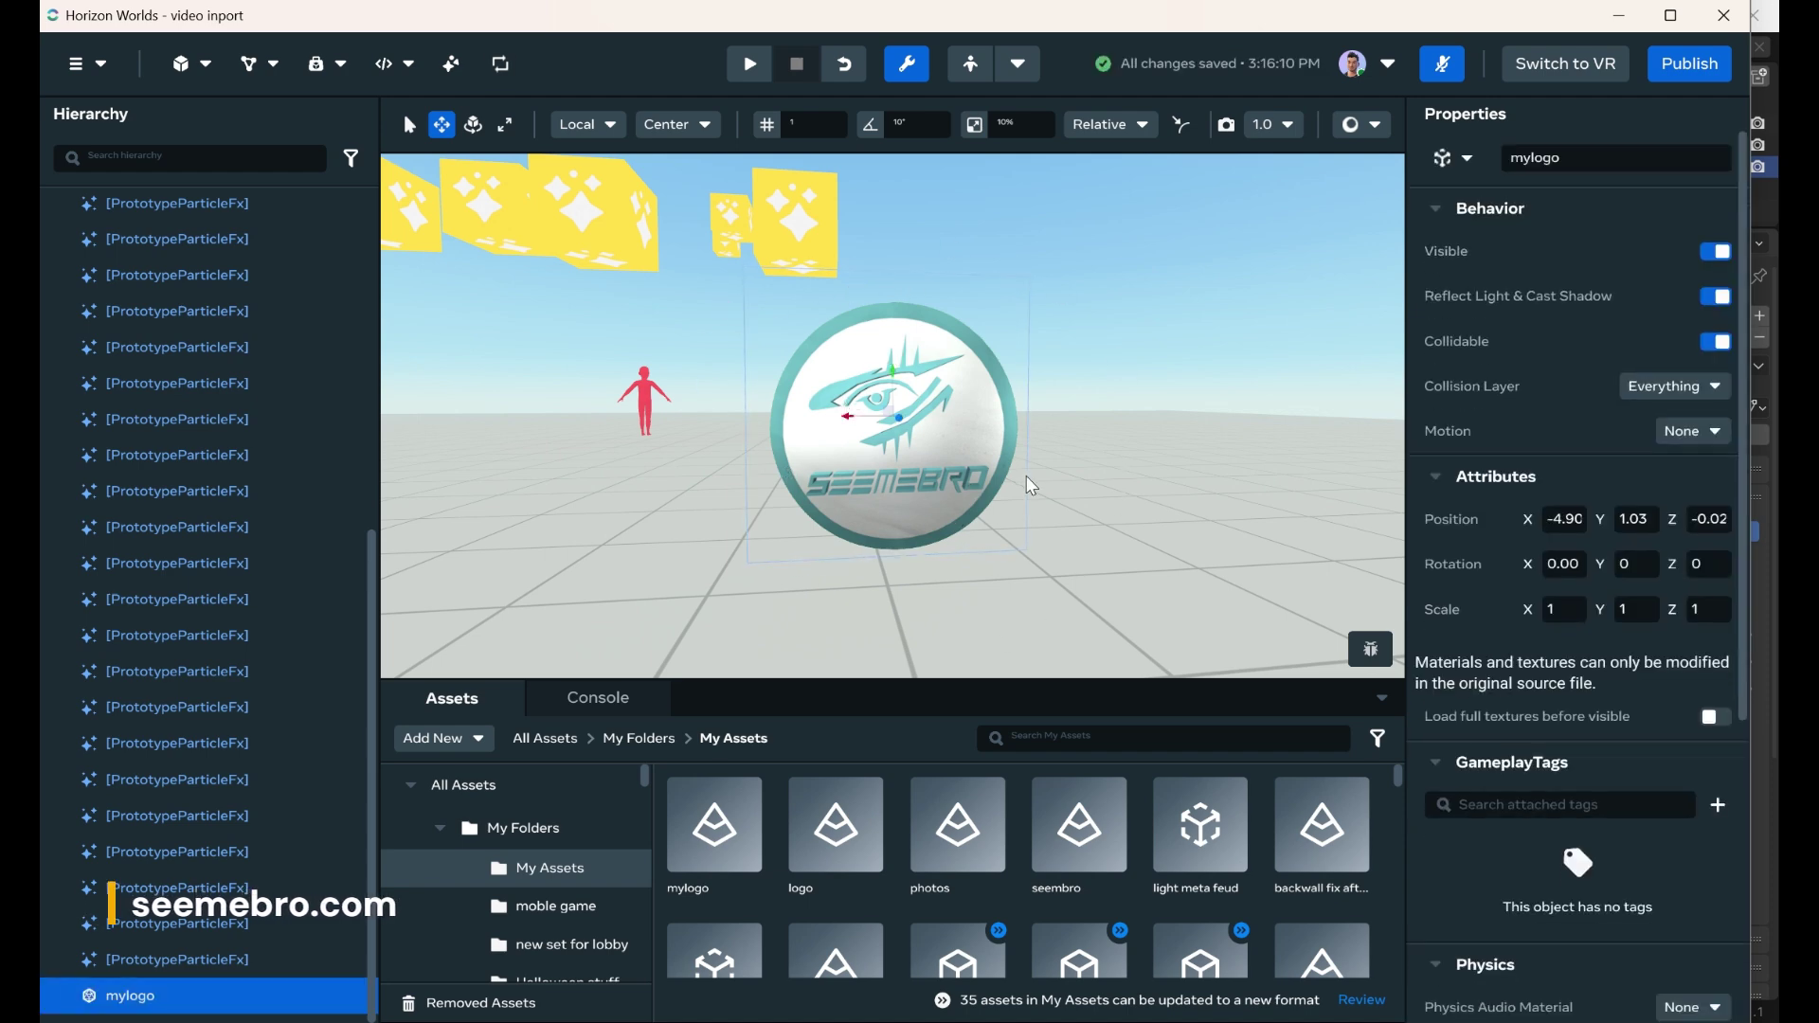
Step: Orbit the camera around the placed logo to check it edge-on and face-on
alt+drag(881, 379, 1339, 378)
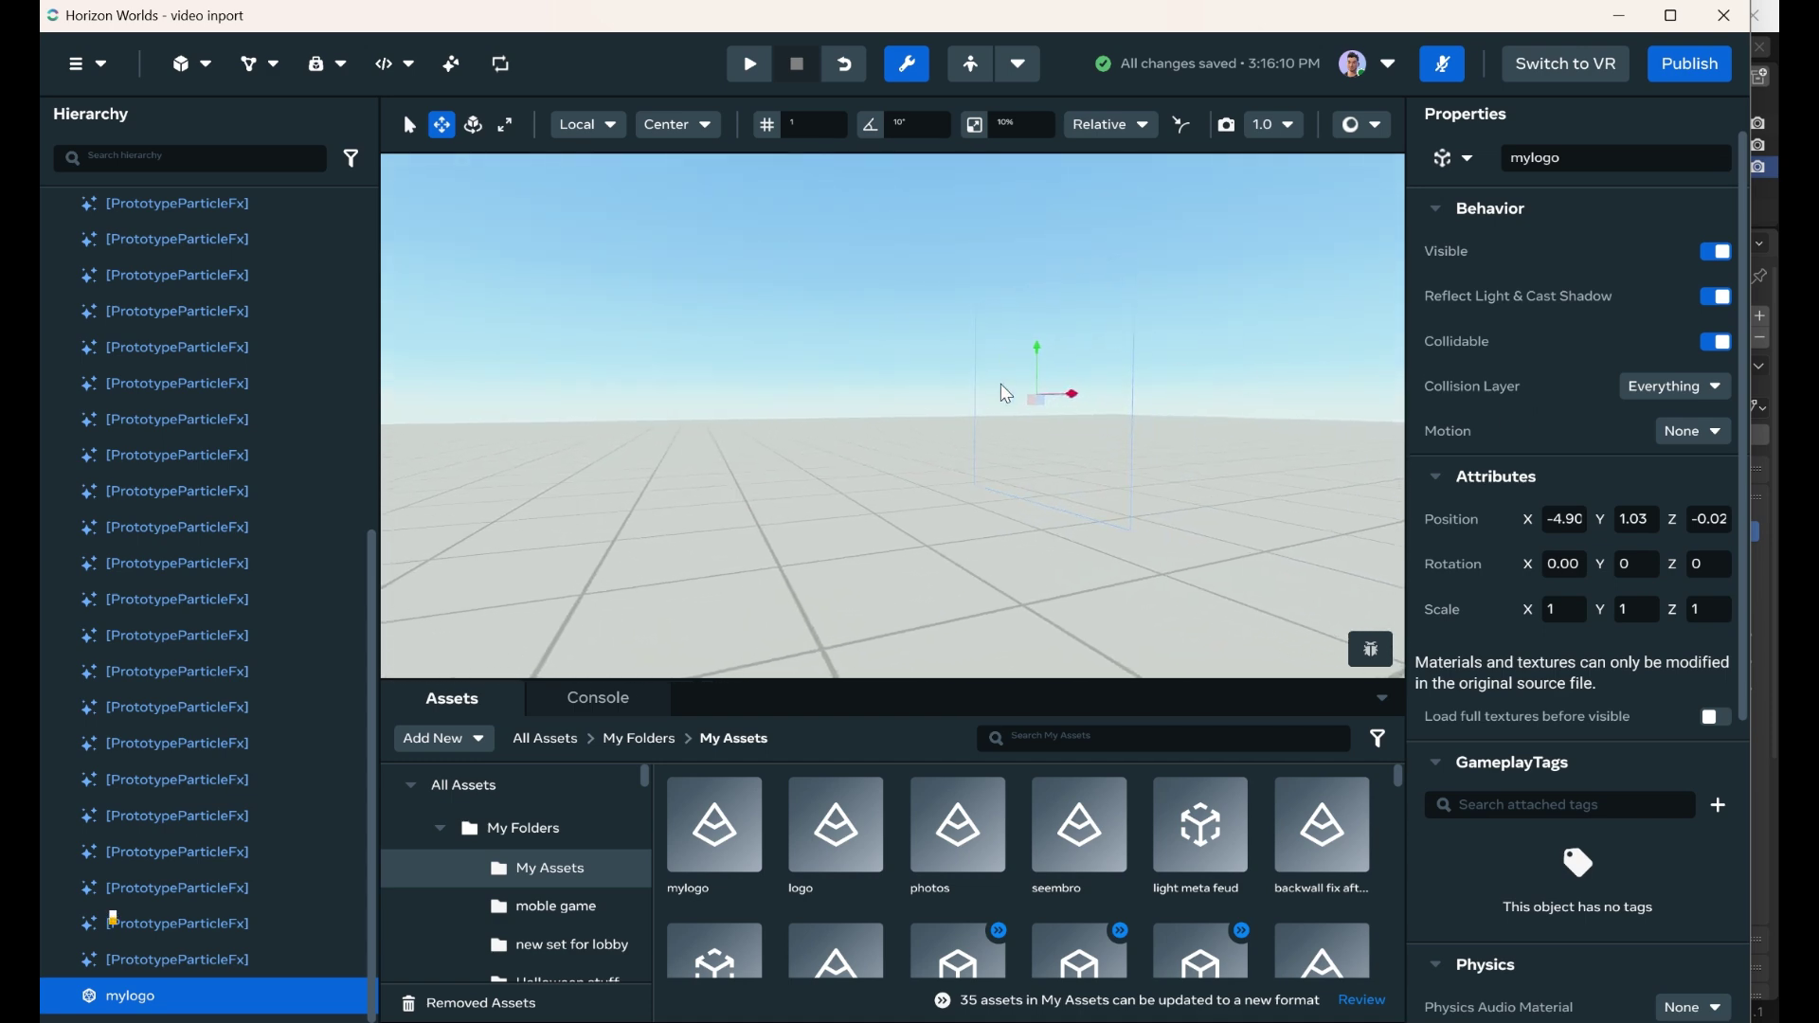
alt+drag(1034, 382, 824, 343)
right_drag(676, 375, 860, 412)
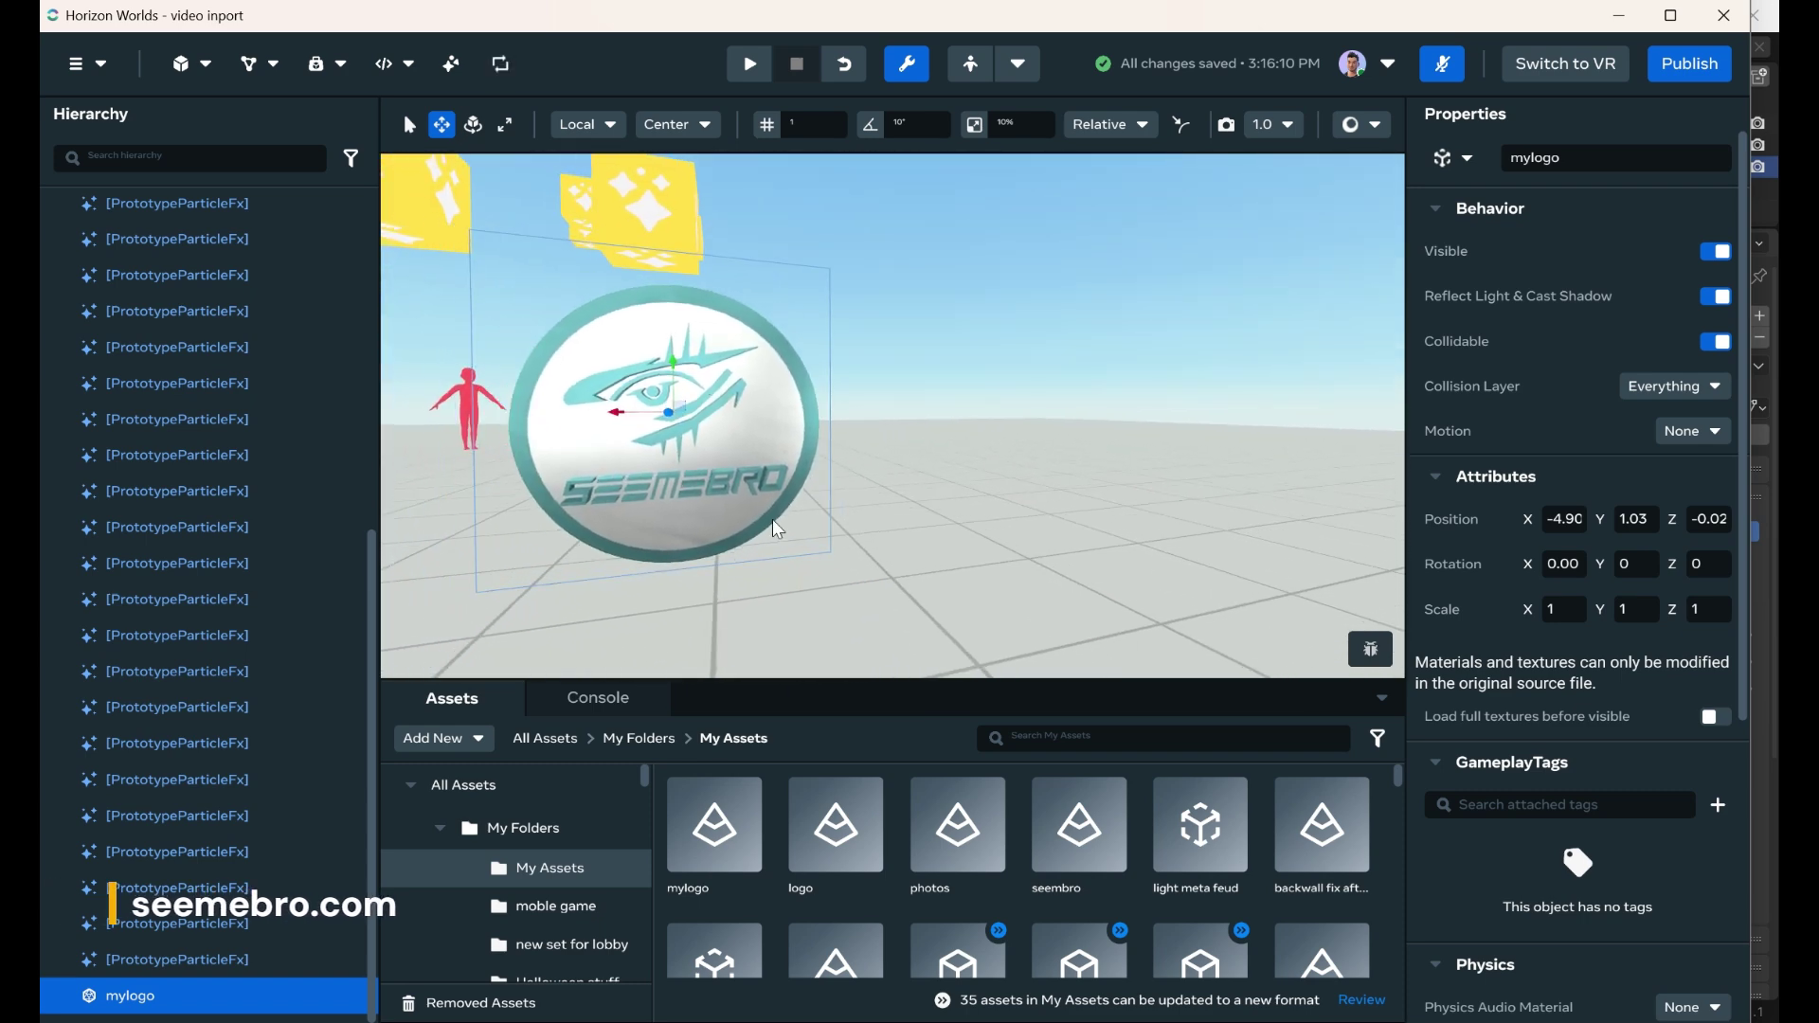